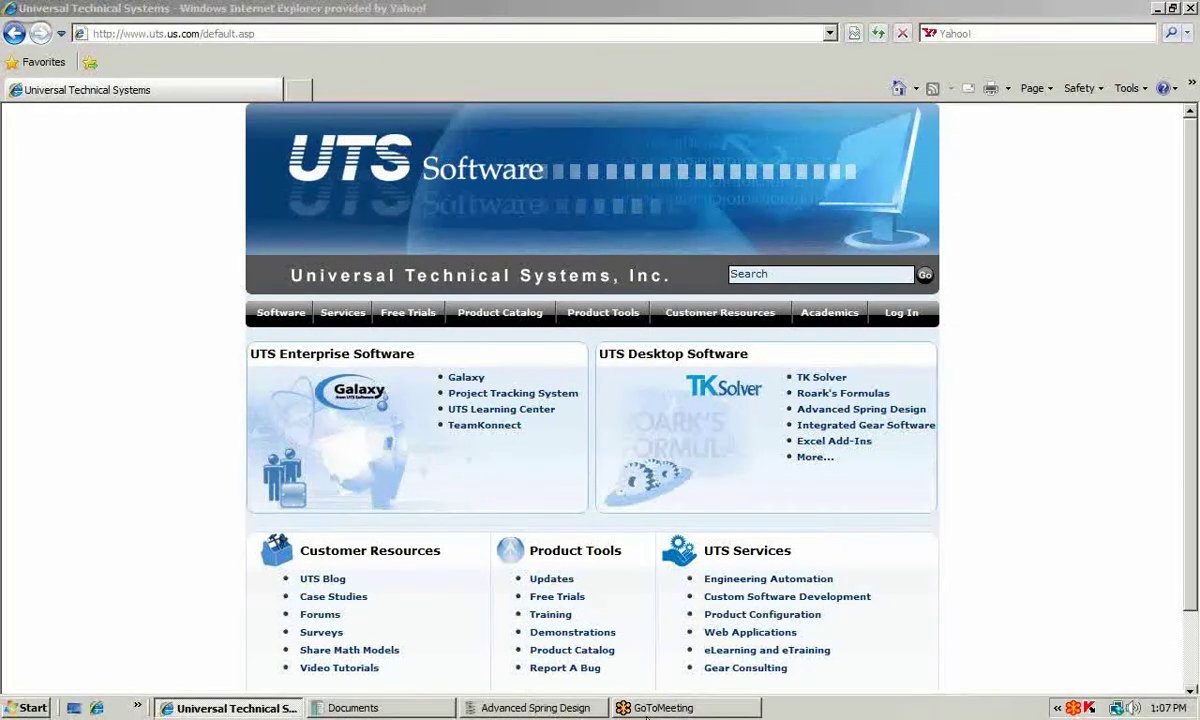
- Bring the empty Music Wire compression spring form in Advanced Spring Design to the front
{"action": "left_click", "coordinate": [550, 708]}
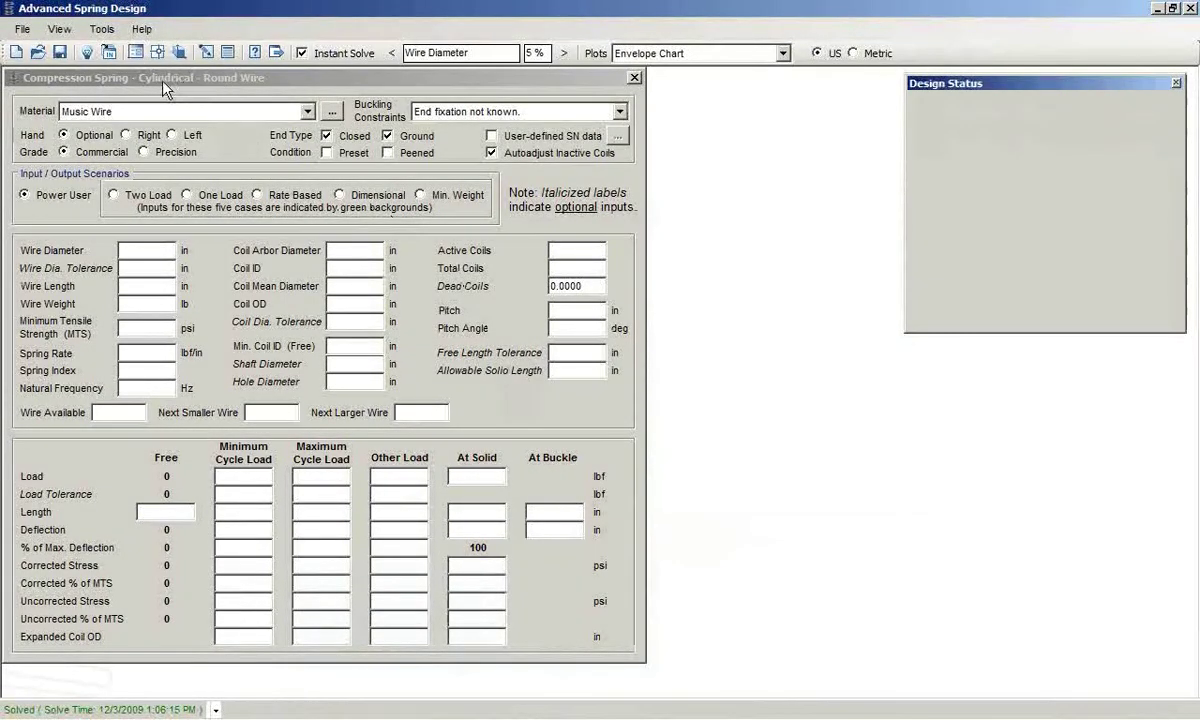
{"action": "left_click", "coordinate": [209, 80]}
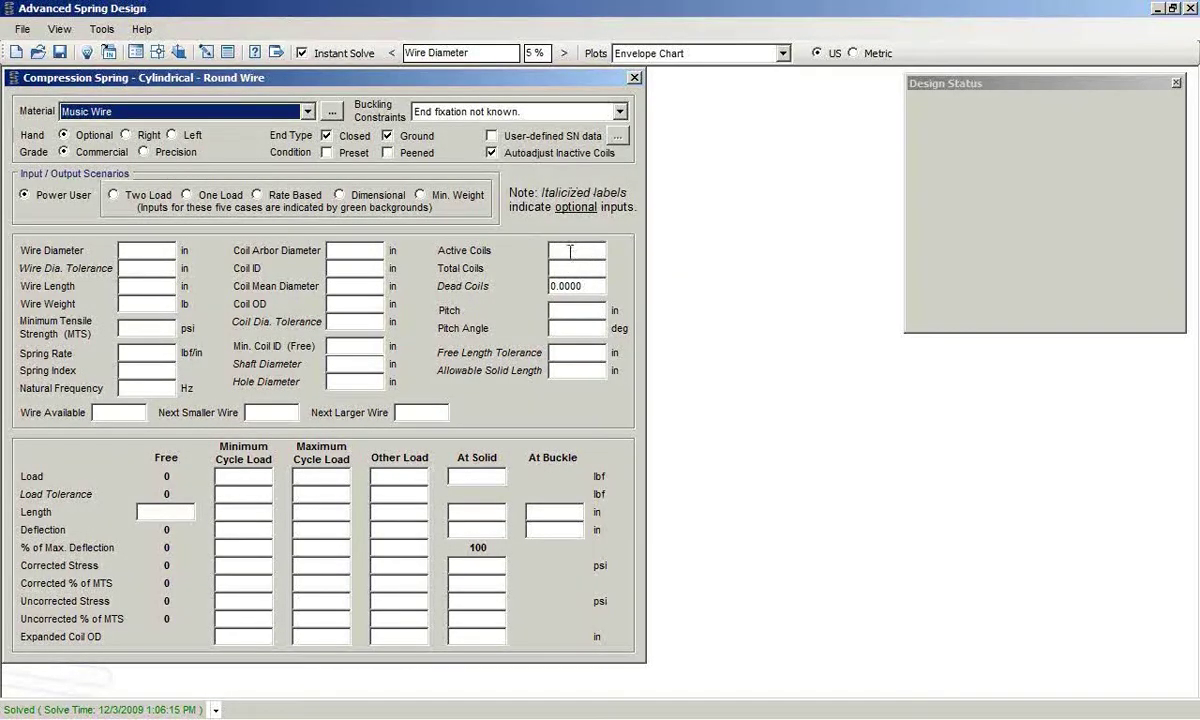
{"action": "left_click", "coordinate": [568, 250]}
- Set the active coils to 5, giving 7 total coils and 0 dead coils
{"action": "type", "text": "3"}
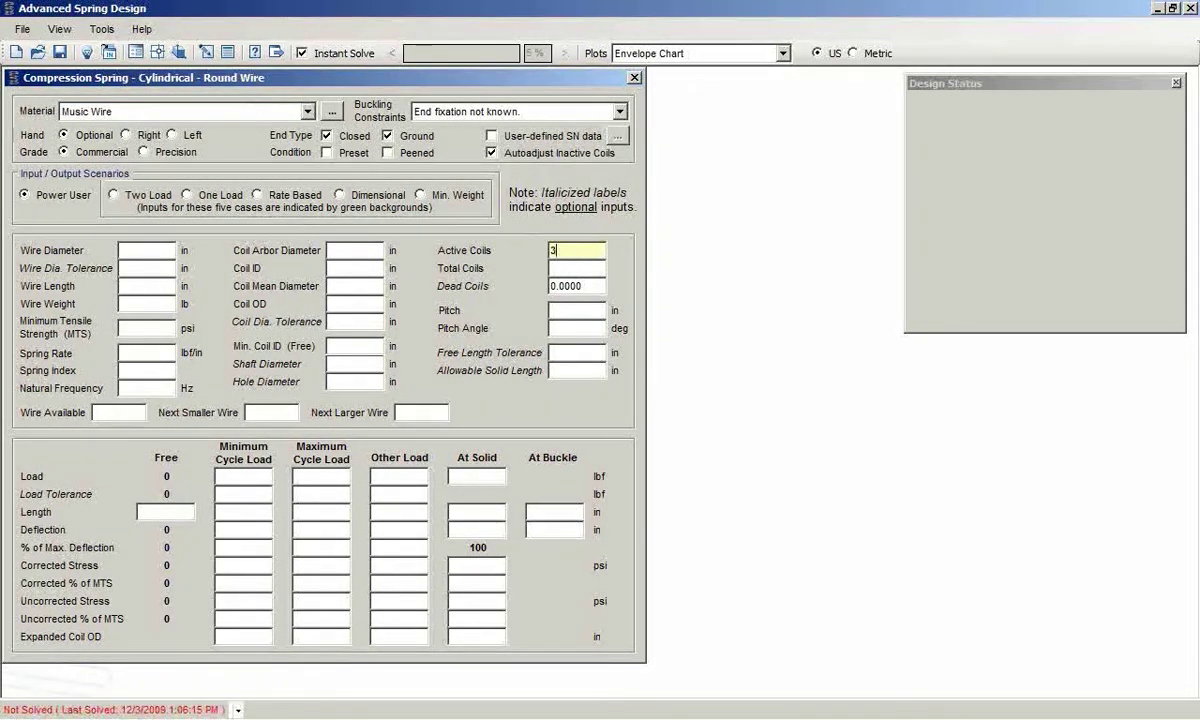
{"action": "key", "text": "Return"}
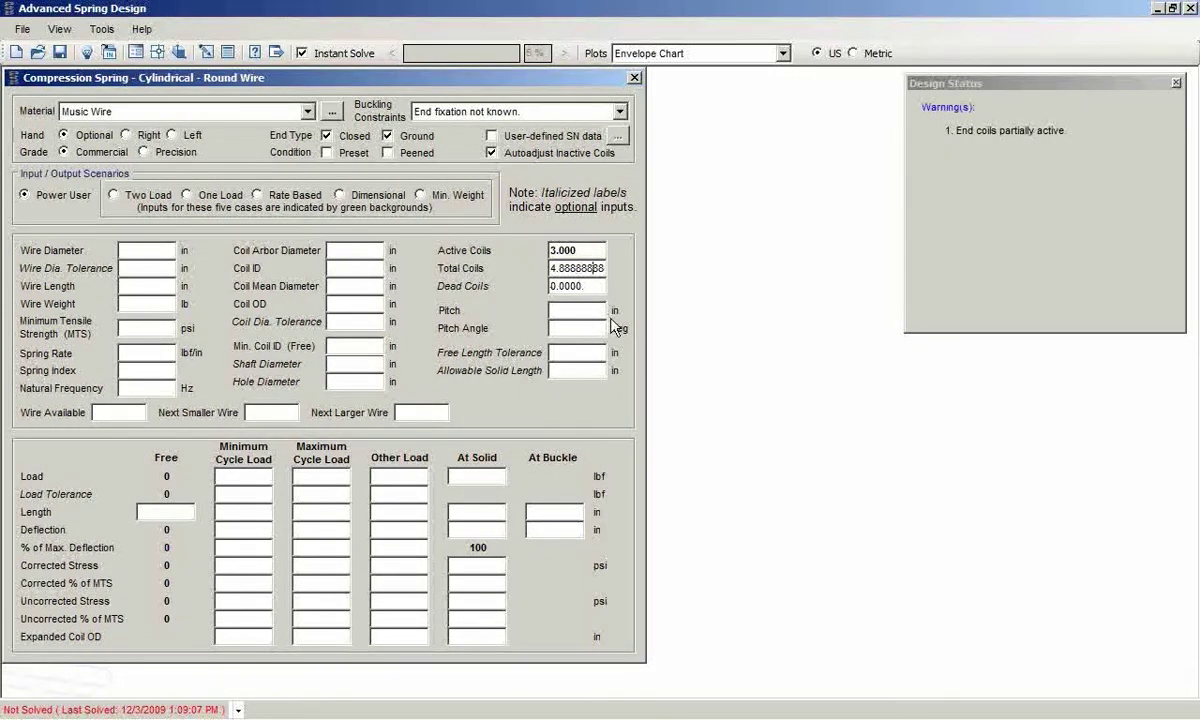
{"action": "left_click", "coordinate": [574, 287]}
{"action": "left_click", "coordinate": [575, 255]}
{"action": "key", "text": "BackSpace"}
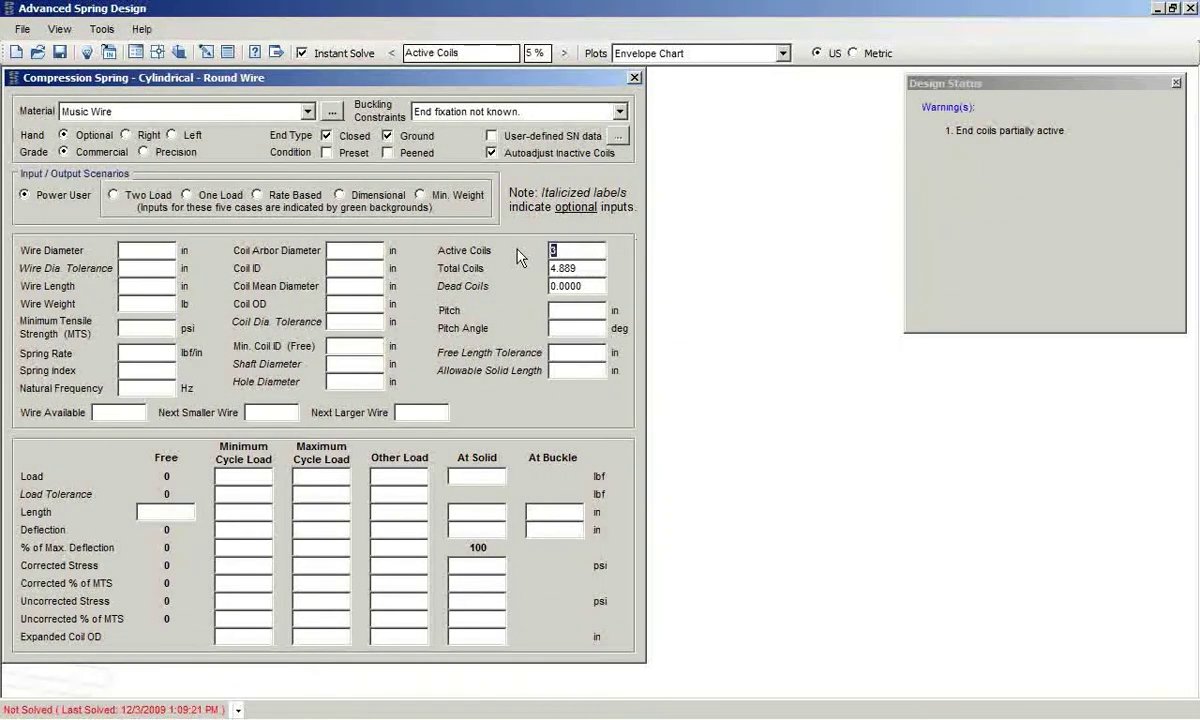
{"action": "type", "text": "4"}
{"action": "key", "text": "BackSpace"}
{"action": "type", "text": "5"}
{"action": "left_click", "coordinate": [592, 268]}
{"action": "type", "text": "7"}
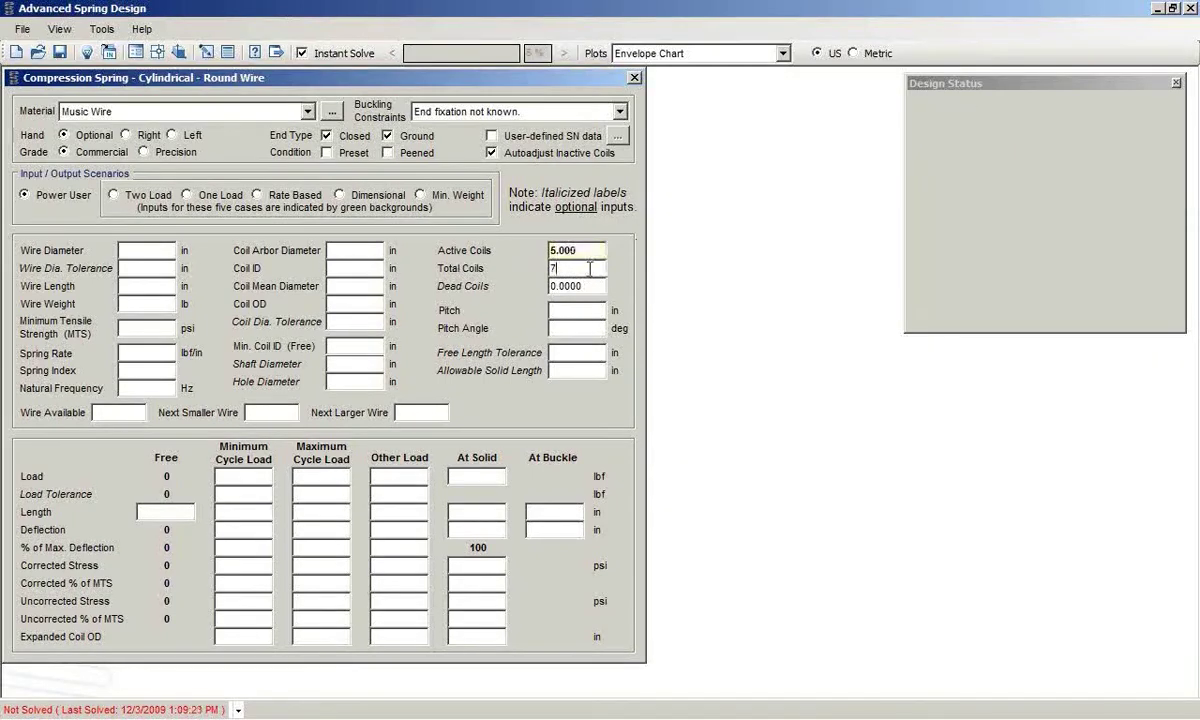
{"action": "left_click", "coordinate": [603, 287]}
- Enter 6 active coils, 0.1 in wire diameter and 1 in coil OD
{"action": "left_click", "coordinate": [552, 250]}
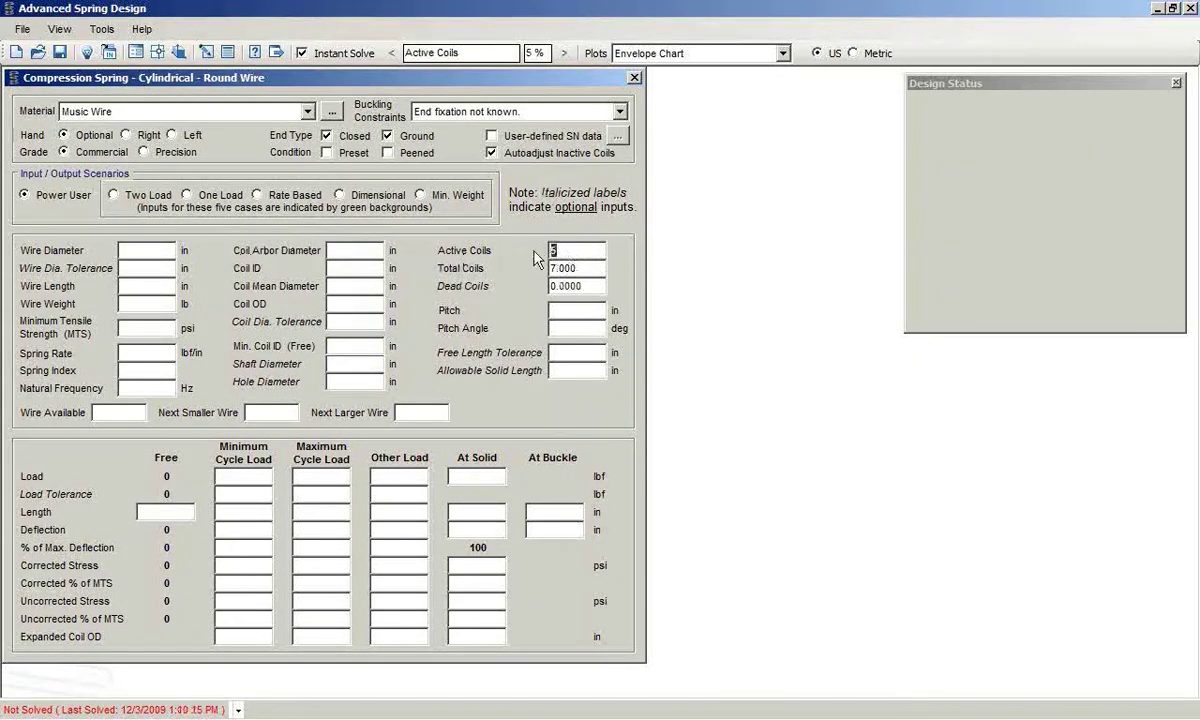
{"action": "type", "text": "6"}
{"action": "key", "text": "Tab"}
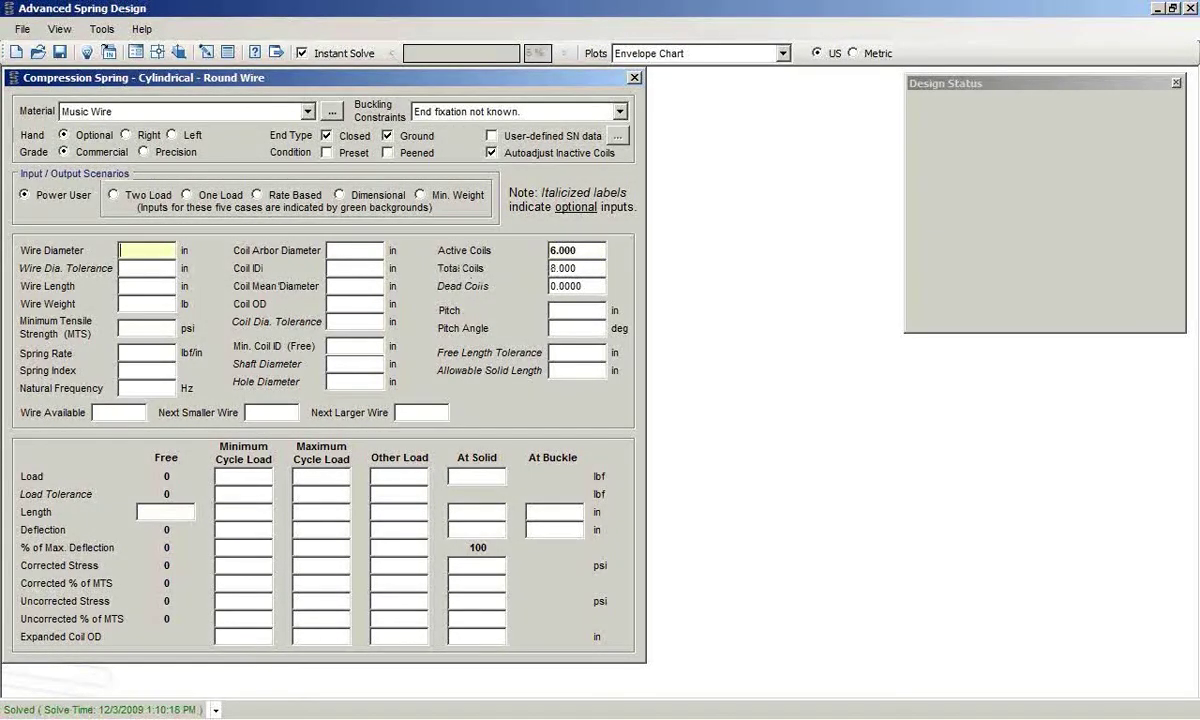
{"action": "type", "text": ".1"}
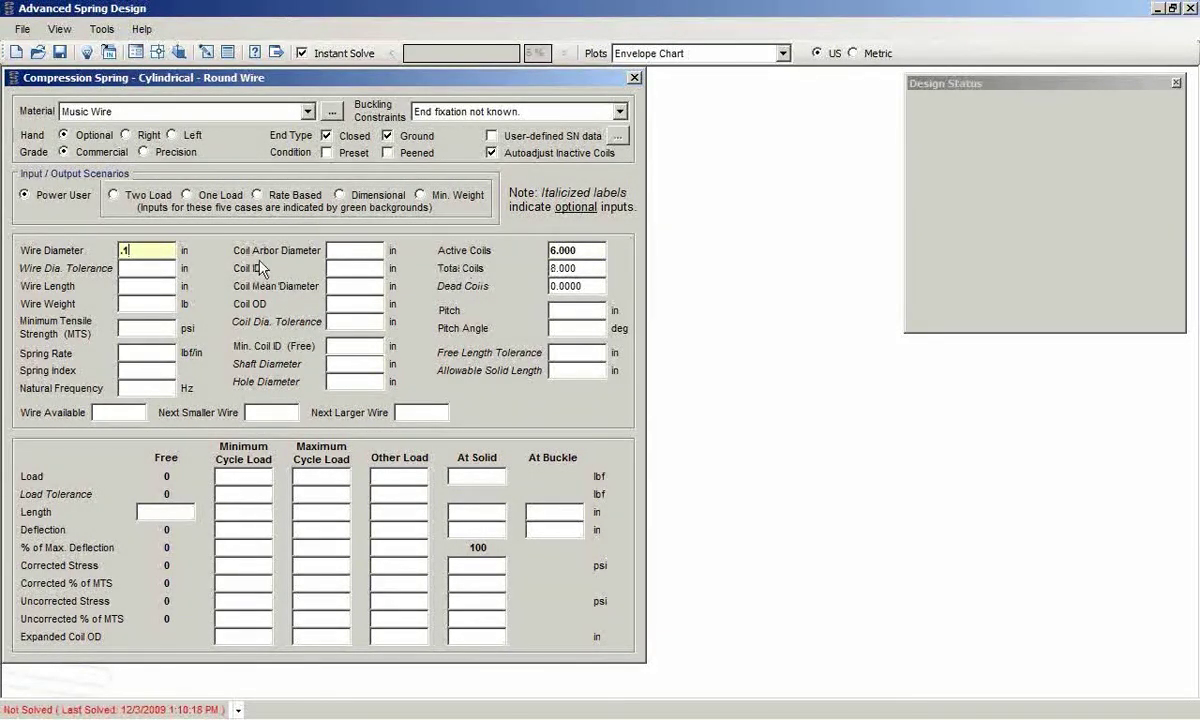
{"action": "left_click", "coordinate": [340, 300]}
{"action": "type", "text": "1"}
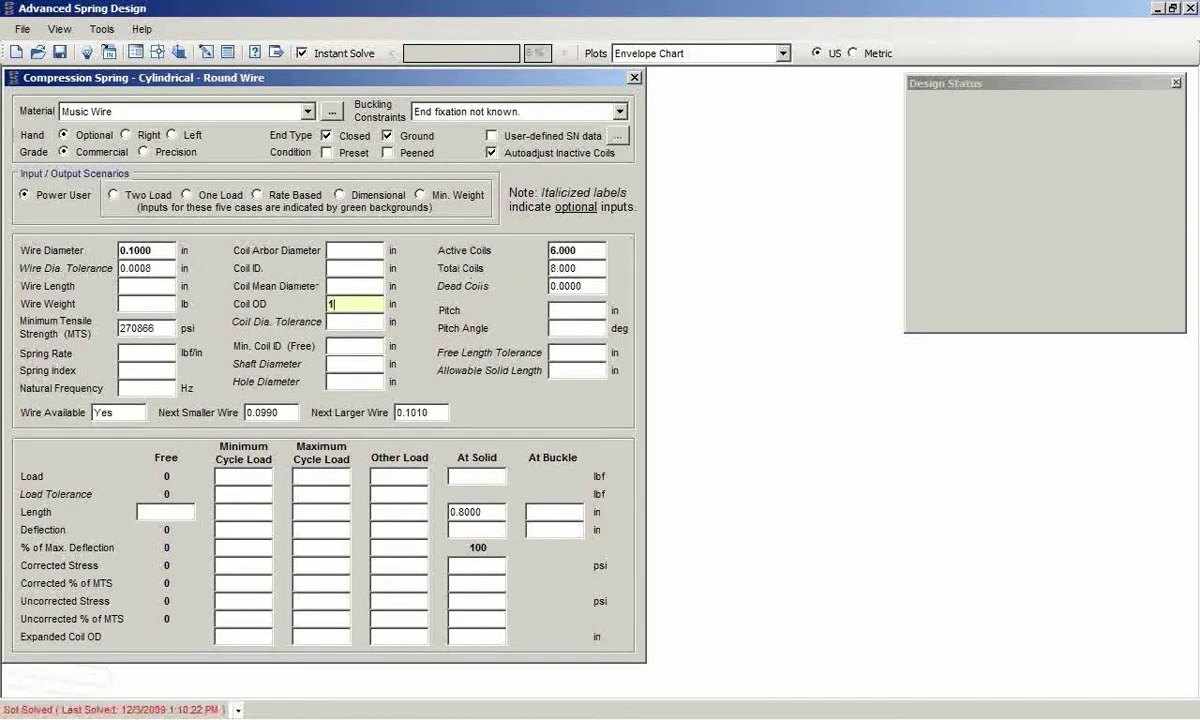
{"action": "left_click", "coordinate": [174, 512]}
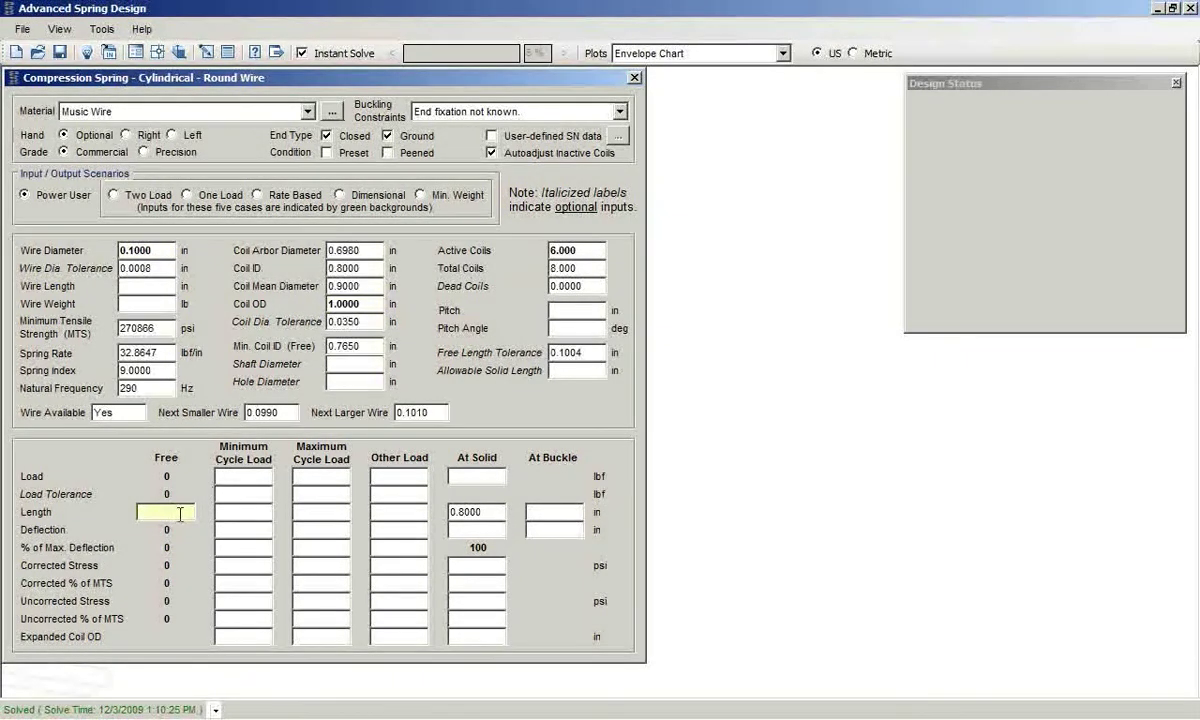
- Enter a 2 in free length and 13 and 26 lbf cycle loads
{"action": "type", "text": "2"}
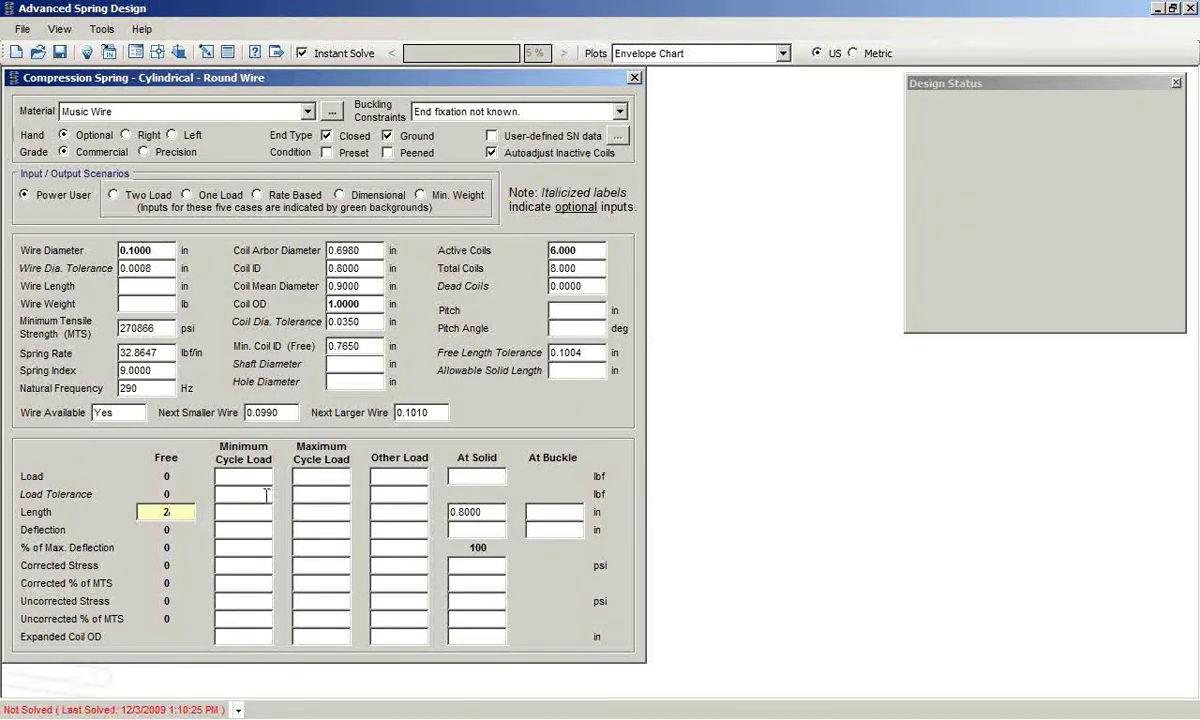
{"action": "left_click", "coordinate": [243, 476]}
{"action": "type", "text": "13"}
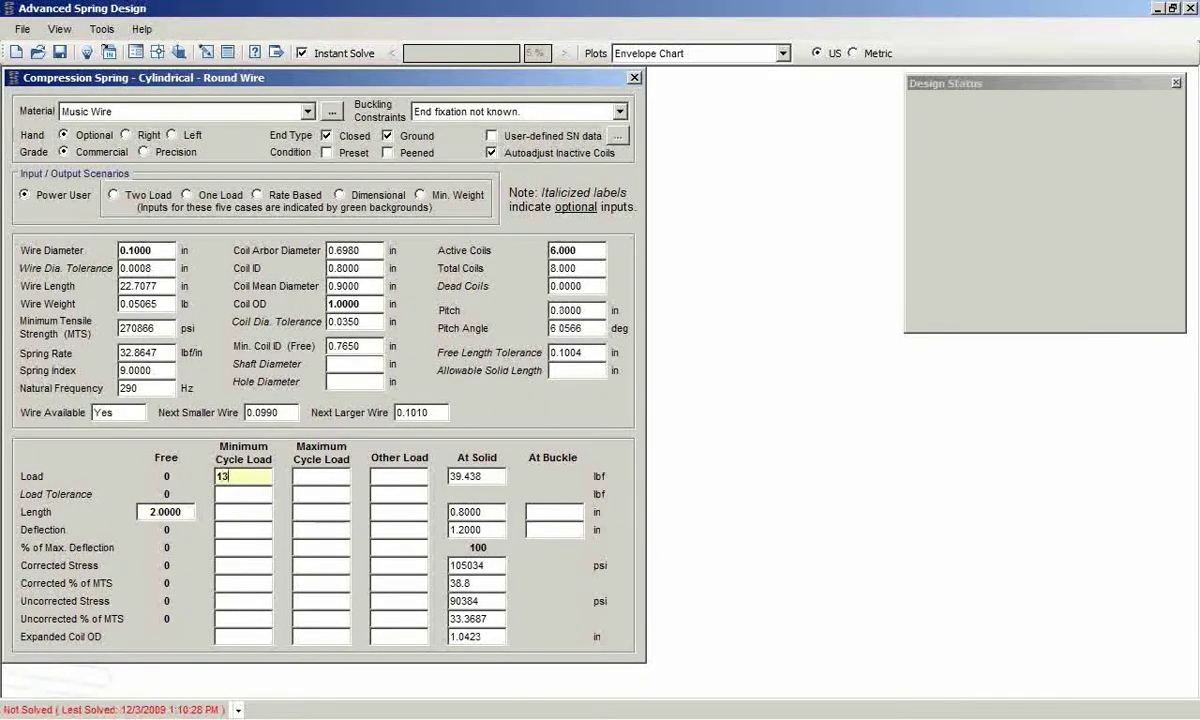
{"action": "key", "text": "Tab"}
{"action": "type", "text": "26"}
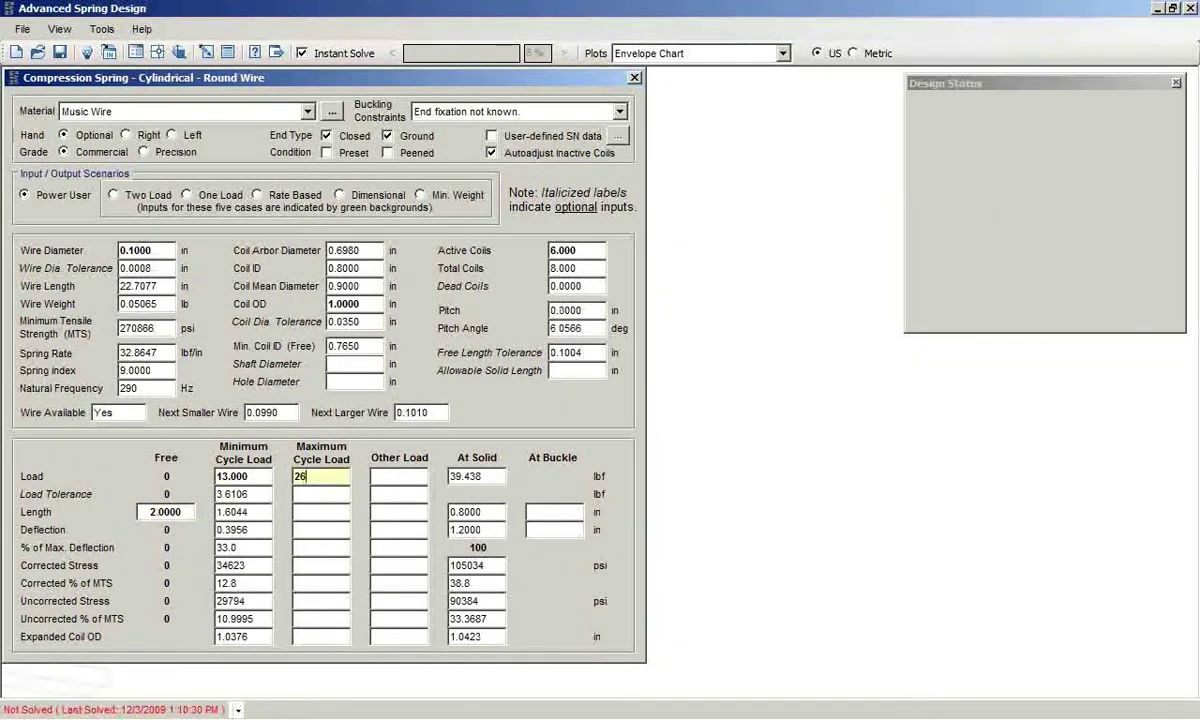
{"action": "key", "text": "Tab"}
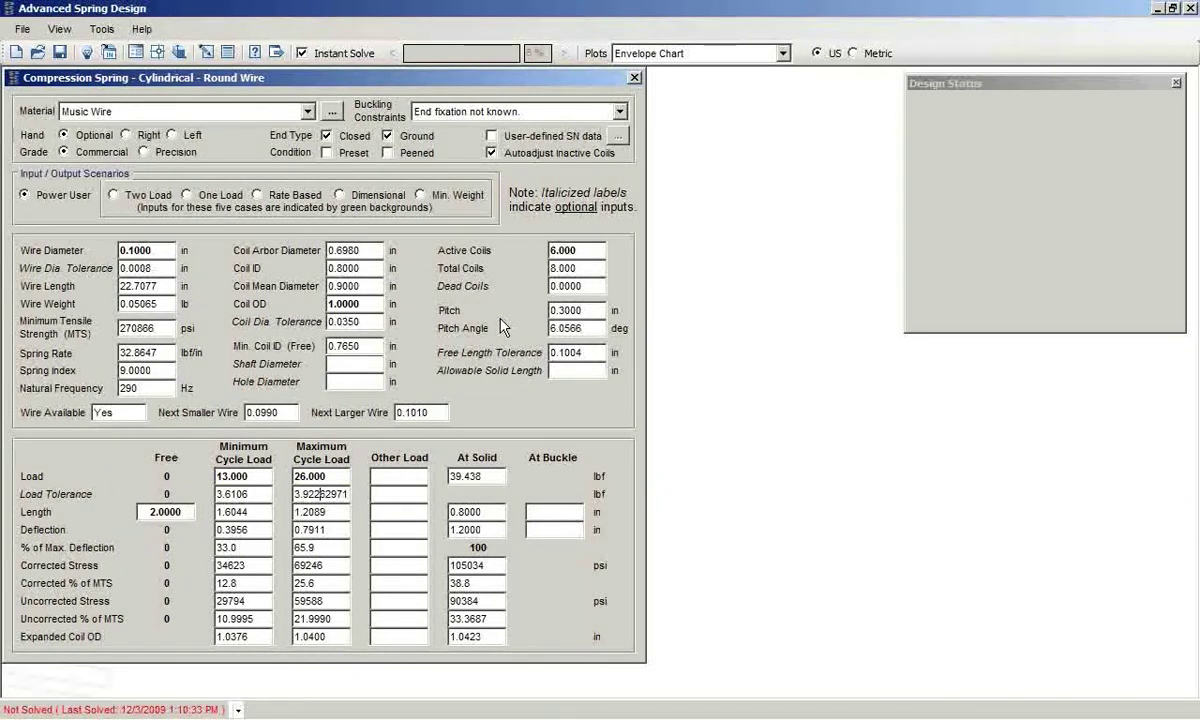
{"action": "left_click", "coordinate": [783, 54]}
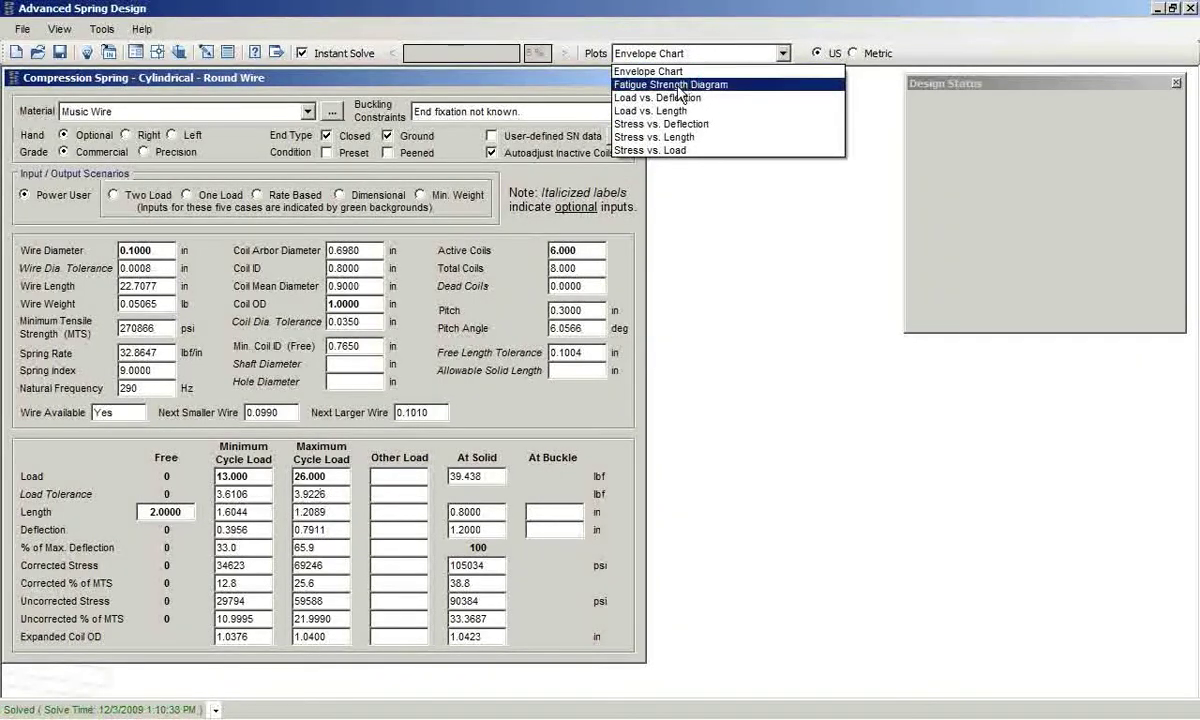
- Display the Fatigue Strength Diagram and move it to the lower right of the form
{"action": "left_click", "coordinate": [640, 84]}
{"action": "left_click_drag", "start_coordinate": [420, 264], "coordinate": [682, 120]}
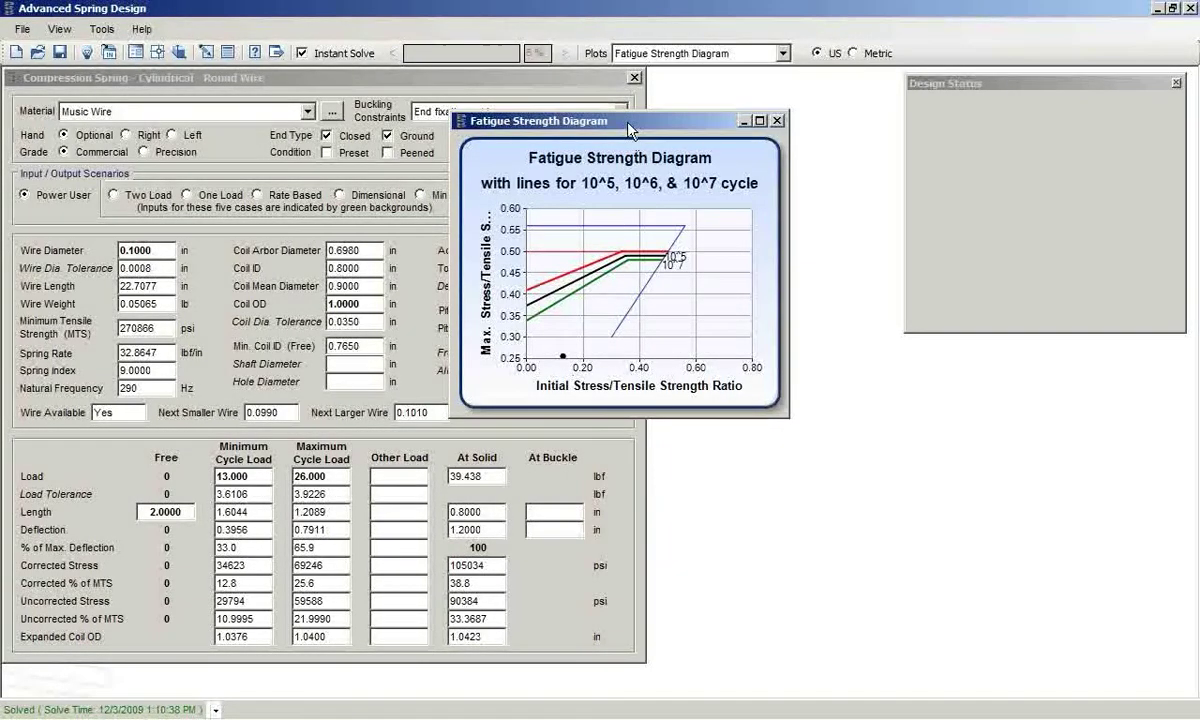
{"action": "left_click_drag", "start_coordinate": [630, 128], "coordinate": [832, 261]}
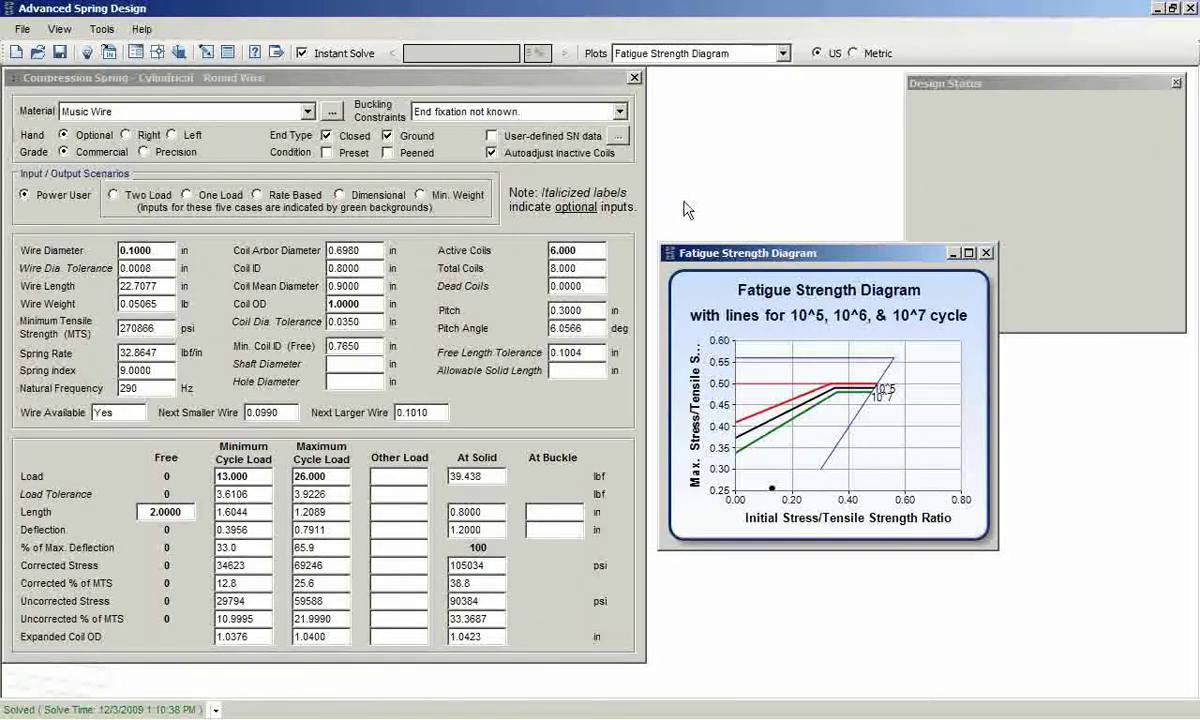
- Switch to user-defined SN fatigue data and open its data table
{"action": "left_click", "coordinate": [491, 135]}
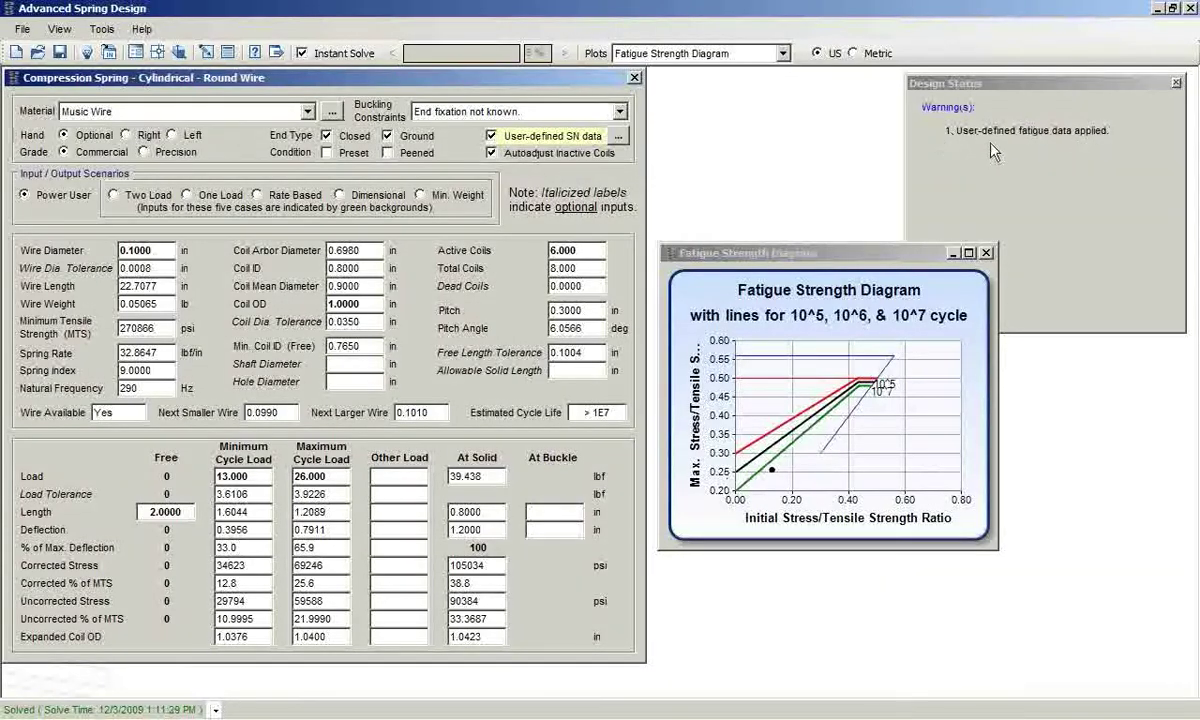
{"action": "left_click", "coordinate": [1025, 145]}
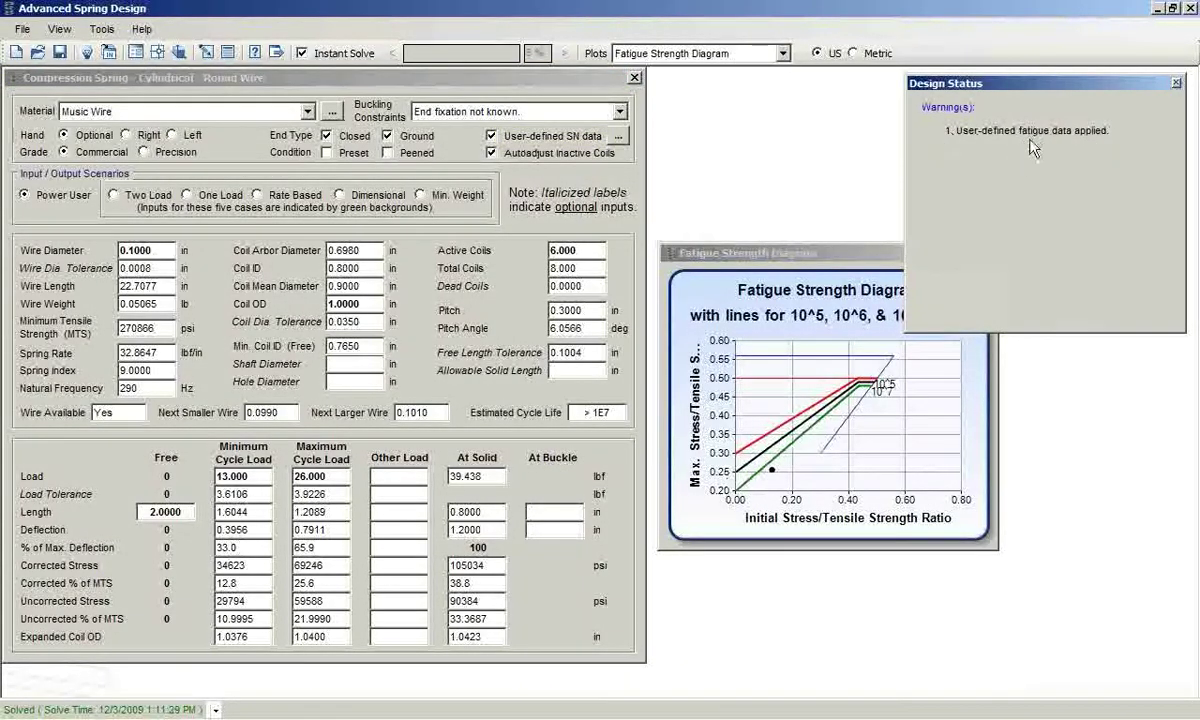
{"action": "left_click", "coordinate": [618, 138]}
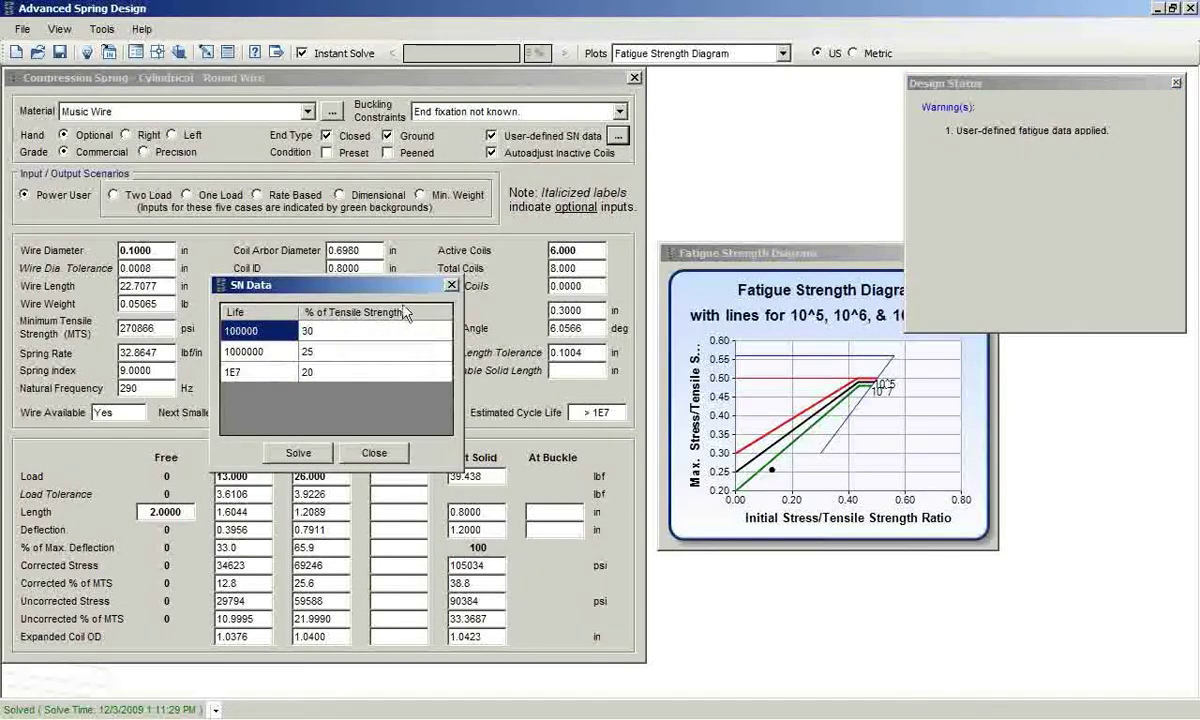
{"action": "left_click_drag", "start_coordinate": [345, 292], "coordinate": [298, 225]}
- Set SN strengths to 19% at 1,000,000 and 12% at 1E7 cycles, then solve
{"action": "left_click", "coordinate": [268, 264]}
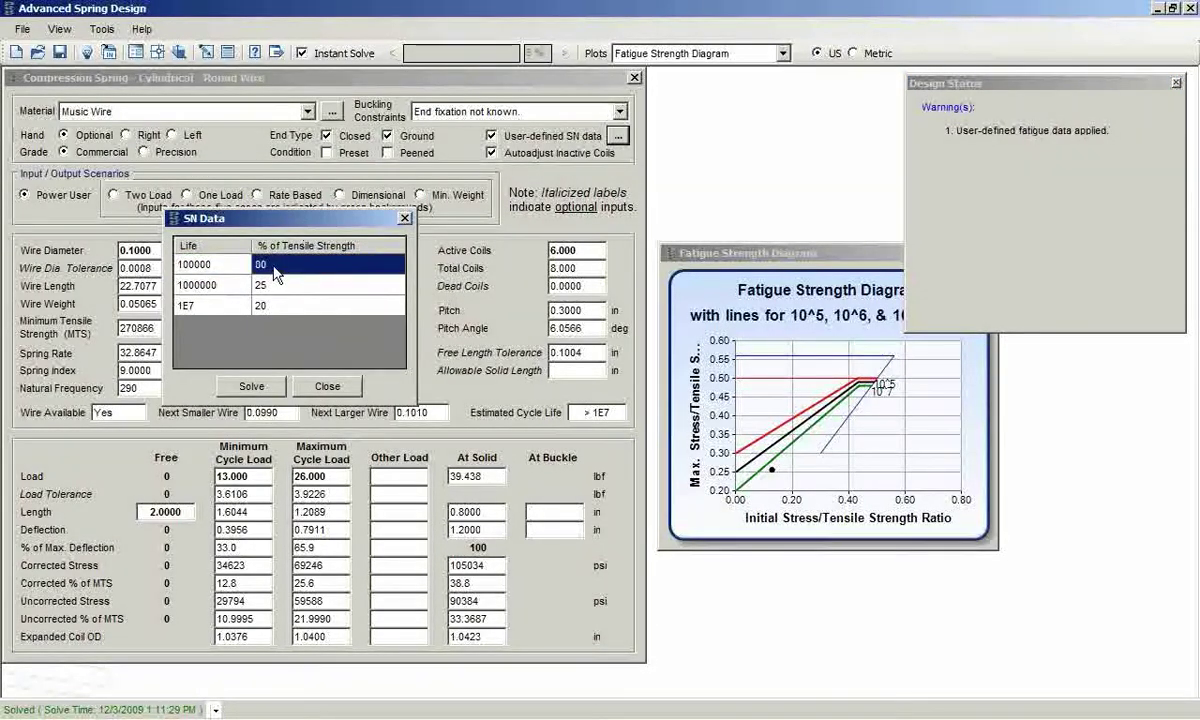
{"action": "type", "text": "30"}
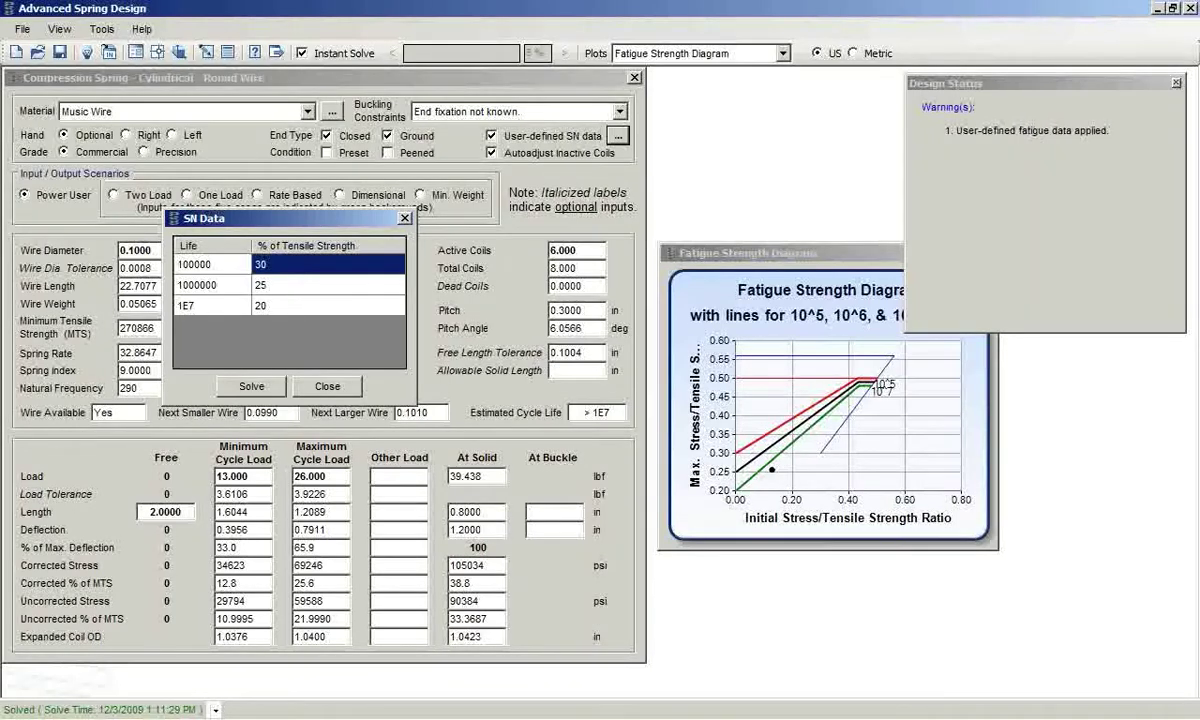
{"action": "type", "text": "25"}
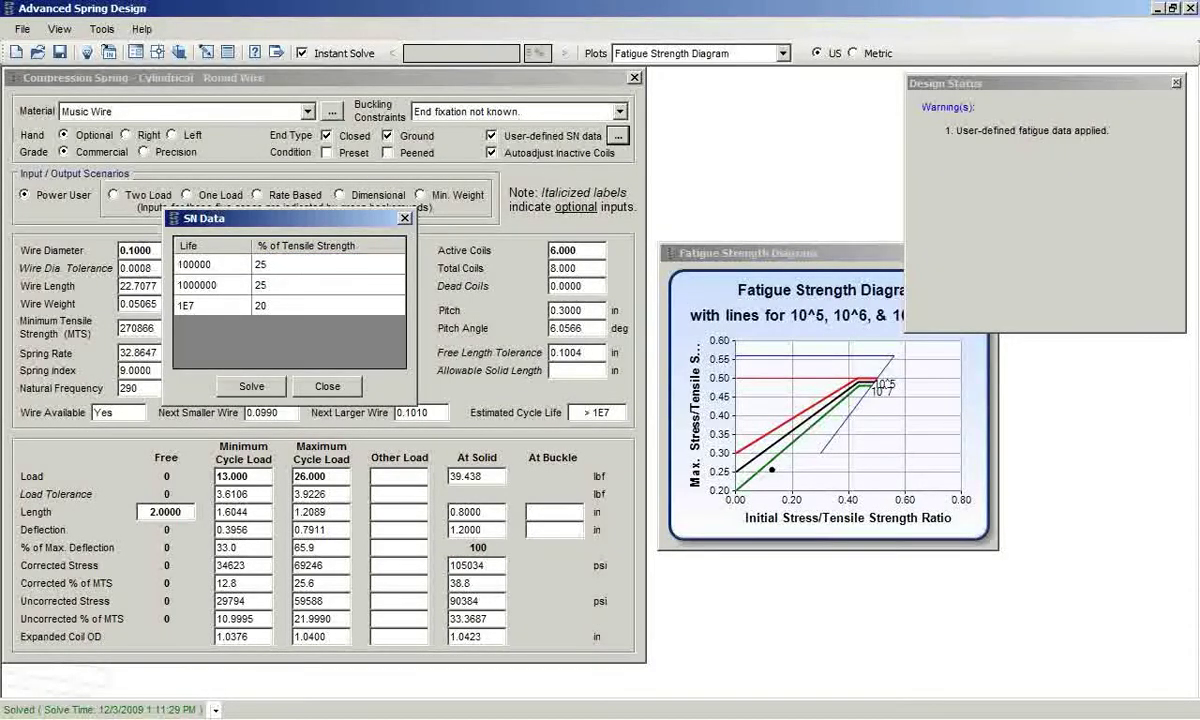
{"action": "left_click", "coordinate": [281, 286]}
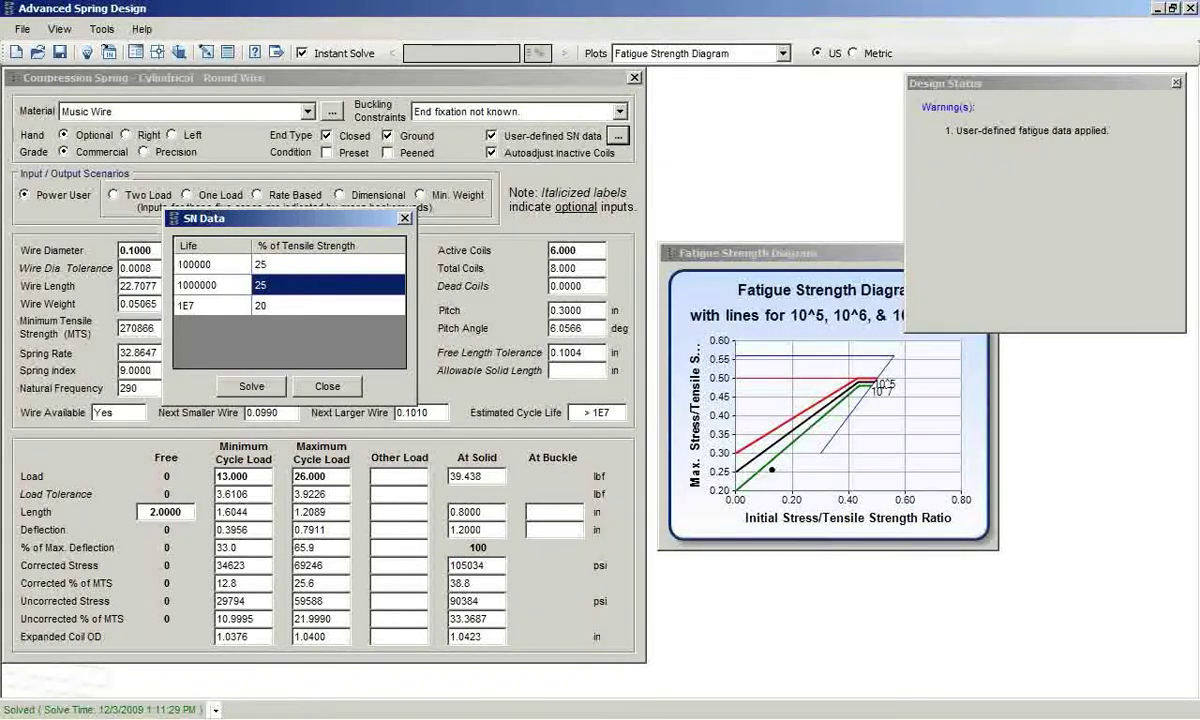
{"action": "type", "text": "19"}
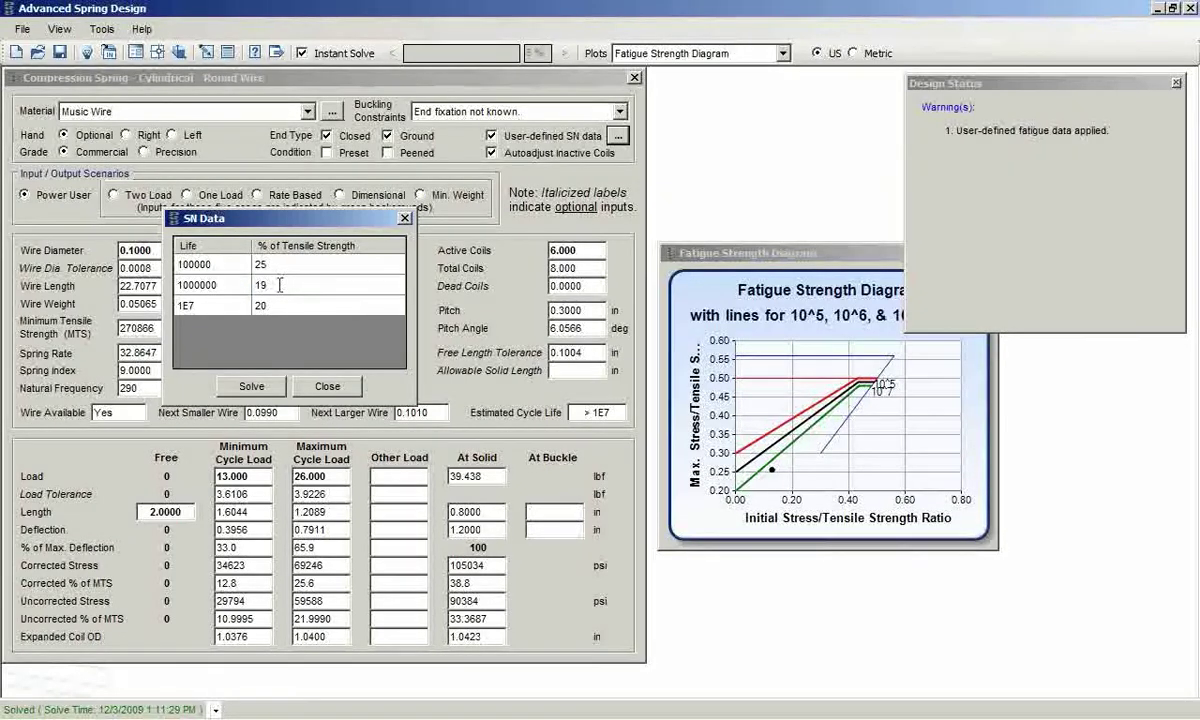
{"action": "left_click", "coordinate": [281, 311]}
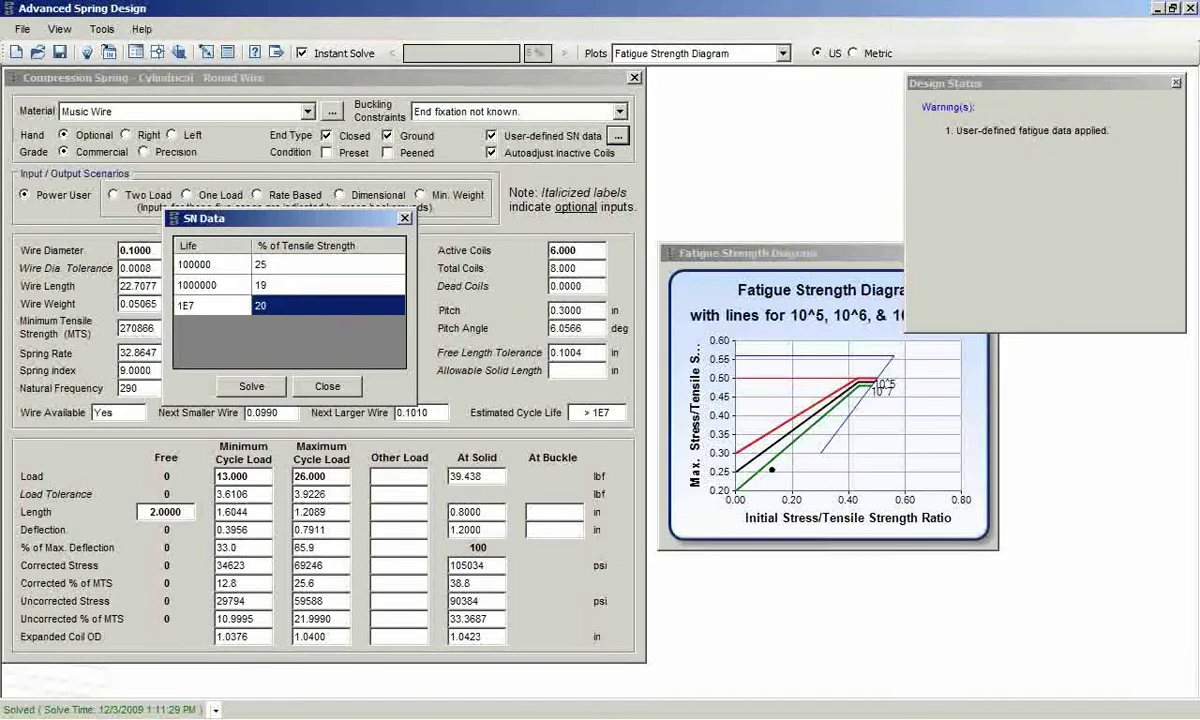
{"action": "type", "text": "12"}
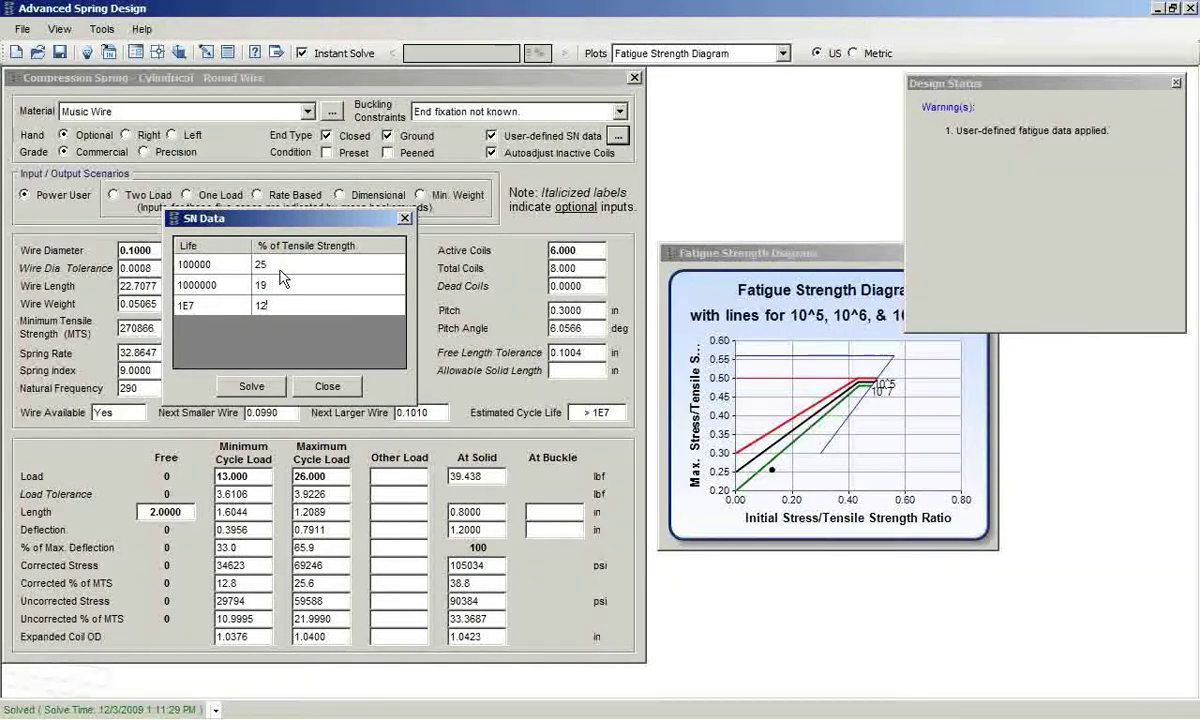
{"action": "left_click", "coordinate": [255, 386]}
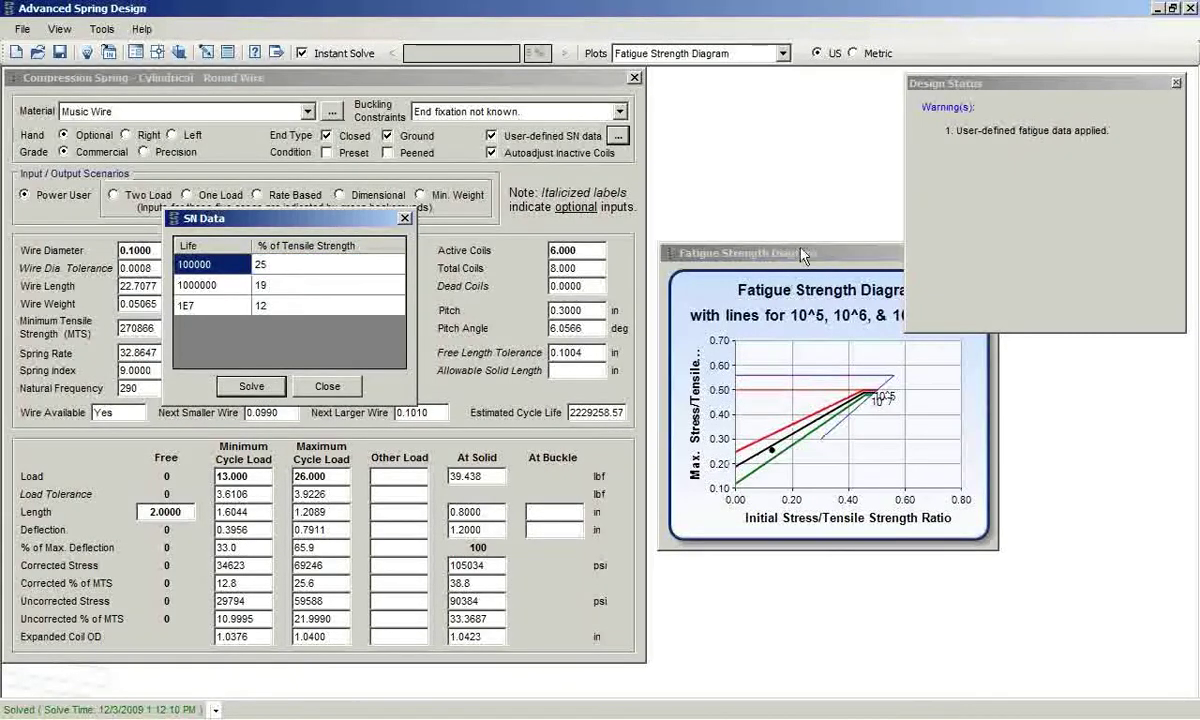
- Inspect the re-solved fatigue diagram, then close it
{"action": "left_click_drag", "start_coordinate": [808, 262], "coordinate": [663, 164]}
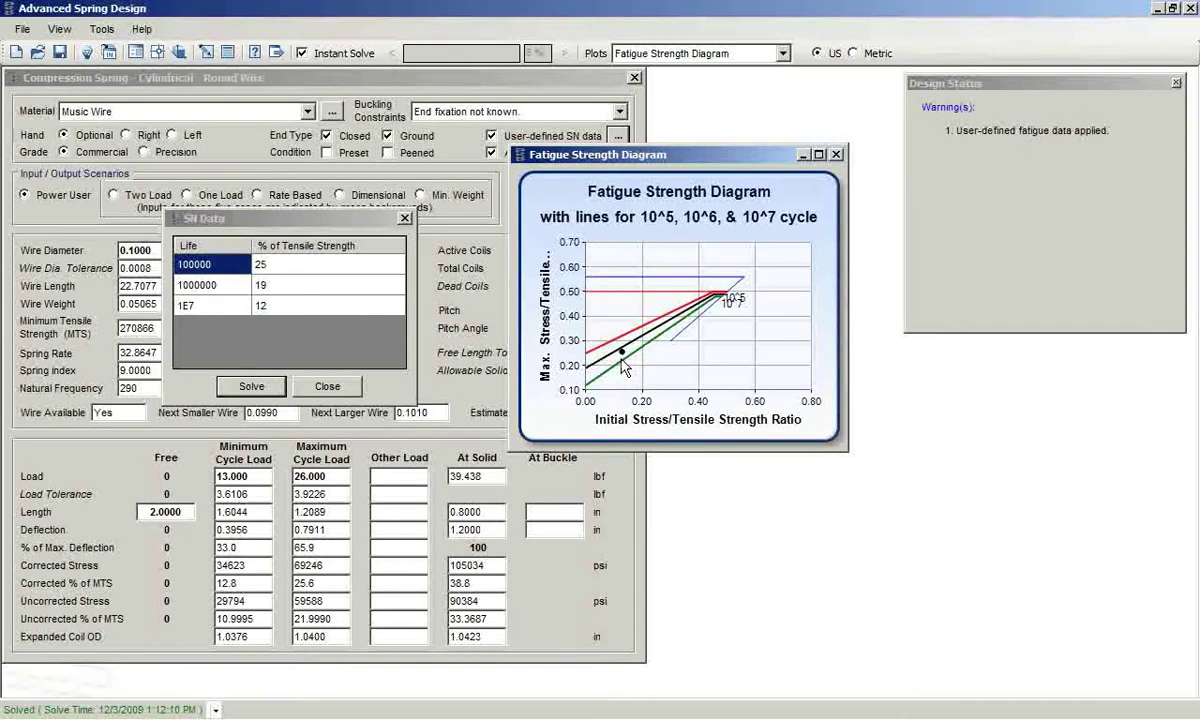
{"action": "left_click", "coordinate": [837, 155]}
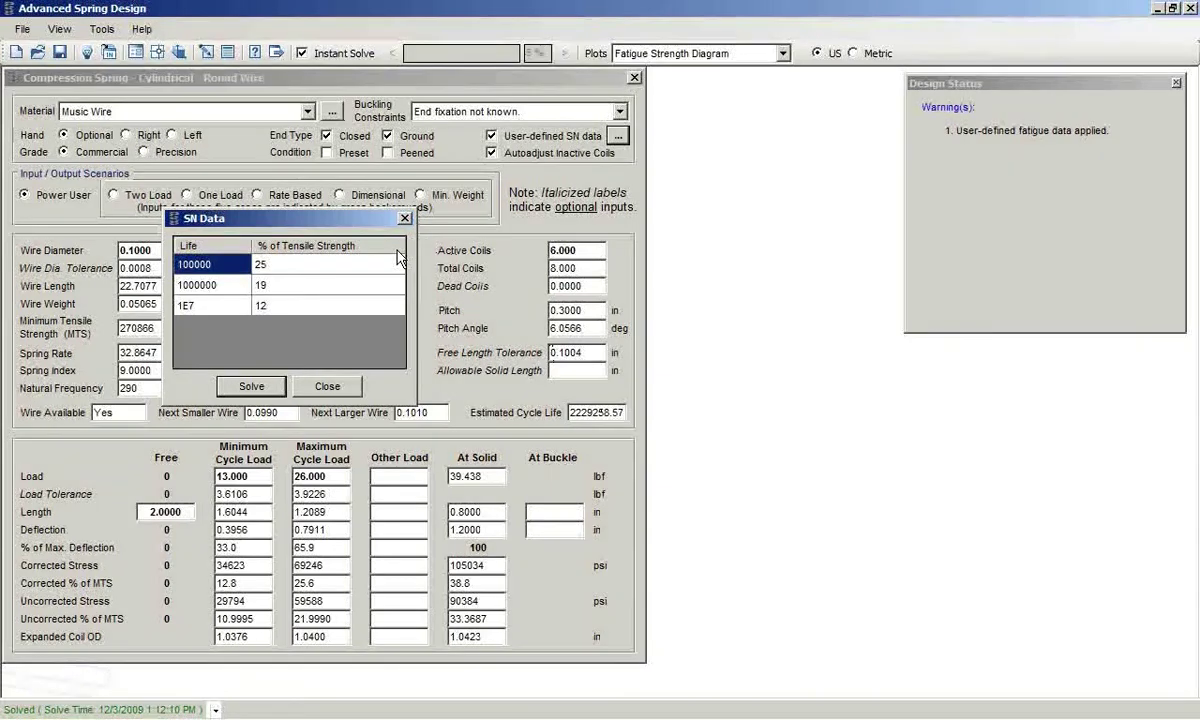
- Close the SN data table to reveal the full solved spring form
{"action": "left_click", "coordinate": [492, 144]}
{"action": "left_click", "coordinate": [327, 387]}
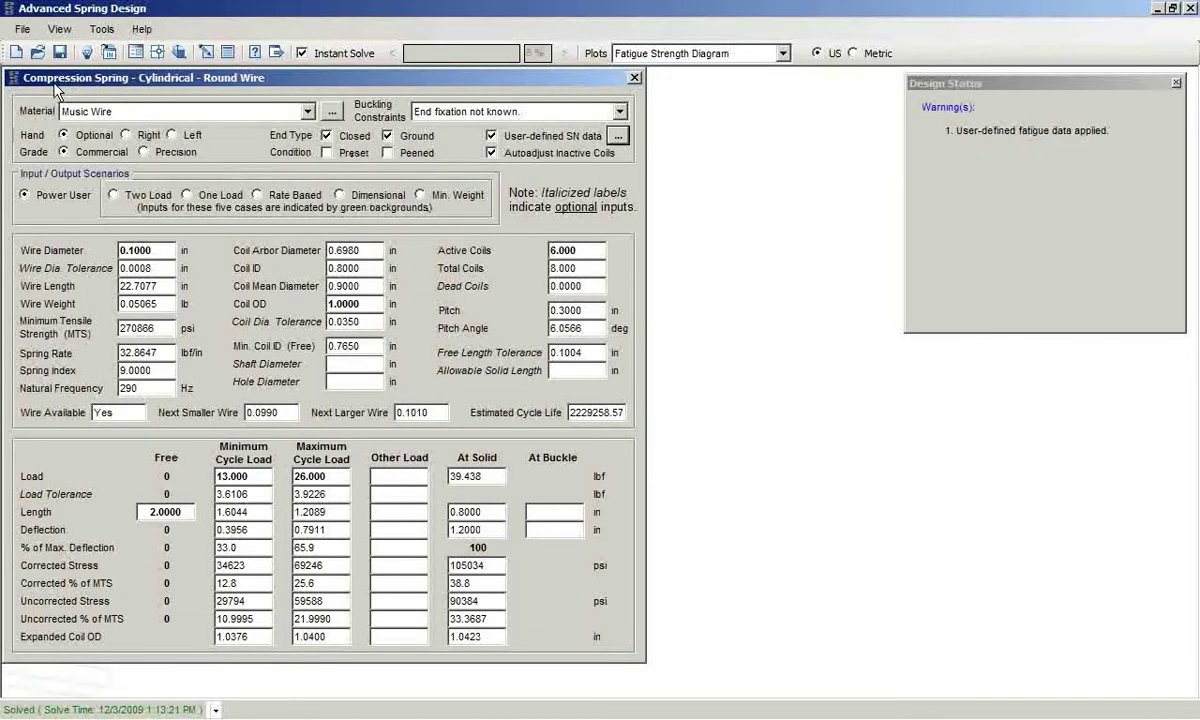
- Start a new cylindrical round-wire compression spring design, discarding the current one unsaved
{"action": "left_click", "coordinate": [22, 29]}
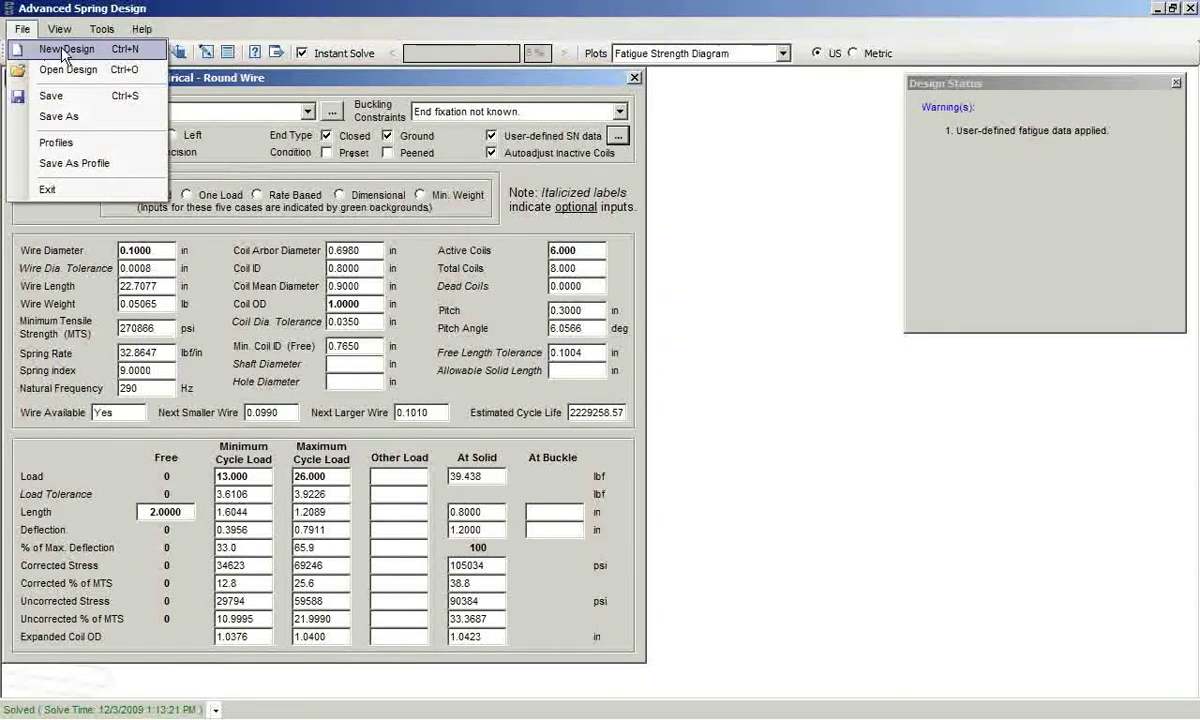
{"action": "left_click", "coordinate": [60, 48]}
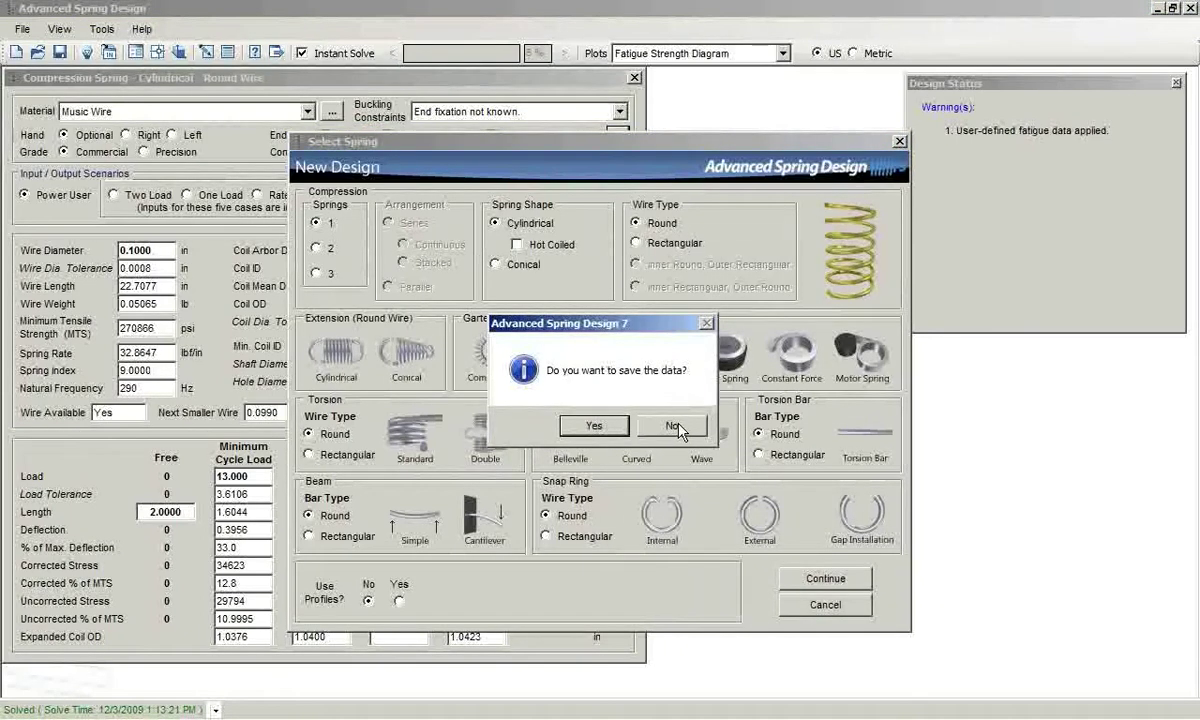
{"action": "left_click", "coordinate": [672, 424]}
{"action": "key", "text": "Return"}
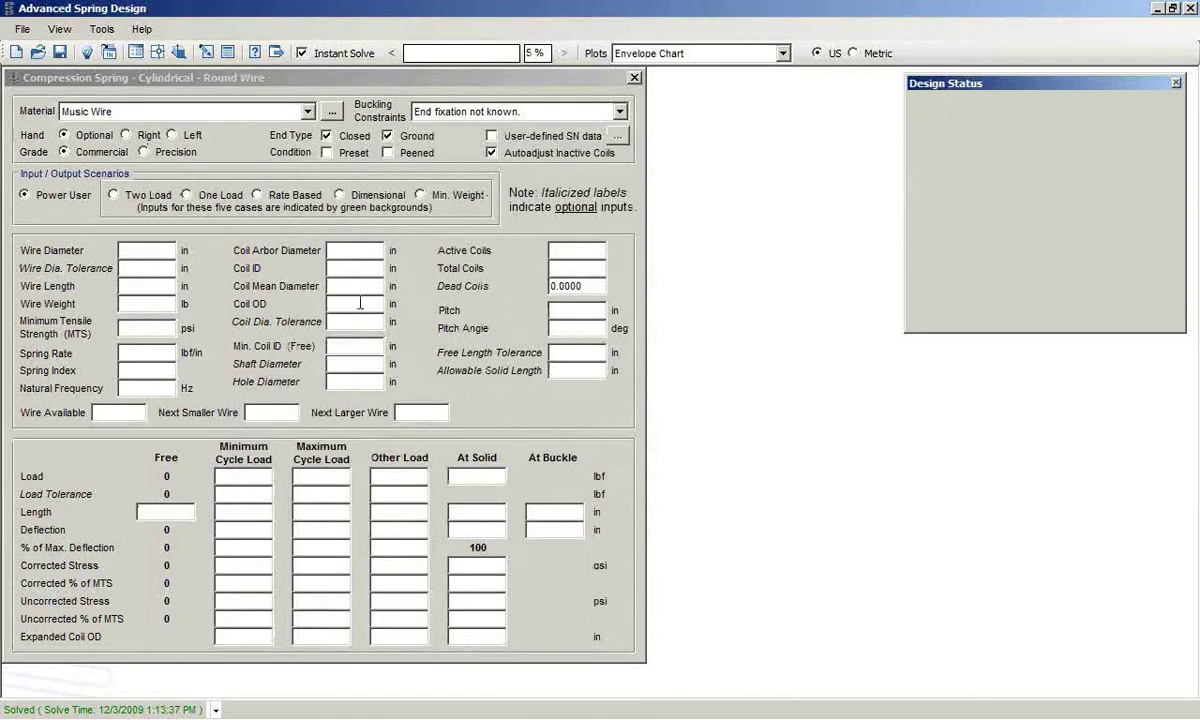
- Switch the new design to the Minimum Weight input/output scenario
{"action": "left_click", "coordinate": [421, 195]}
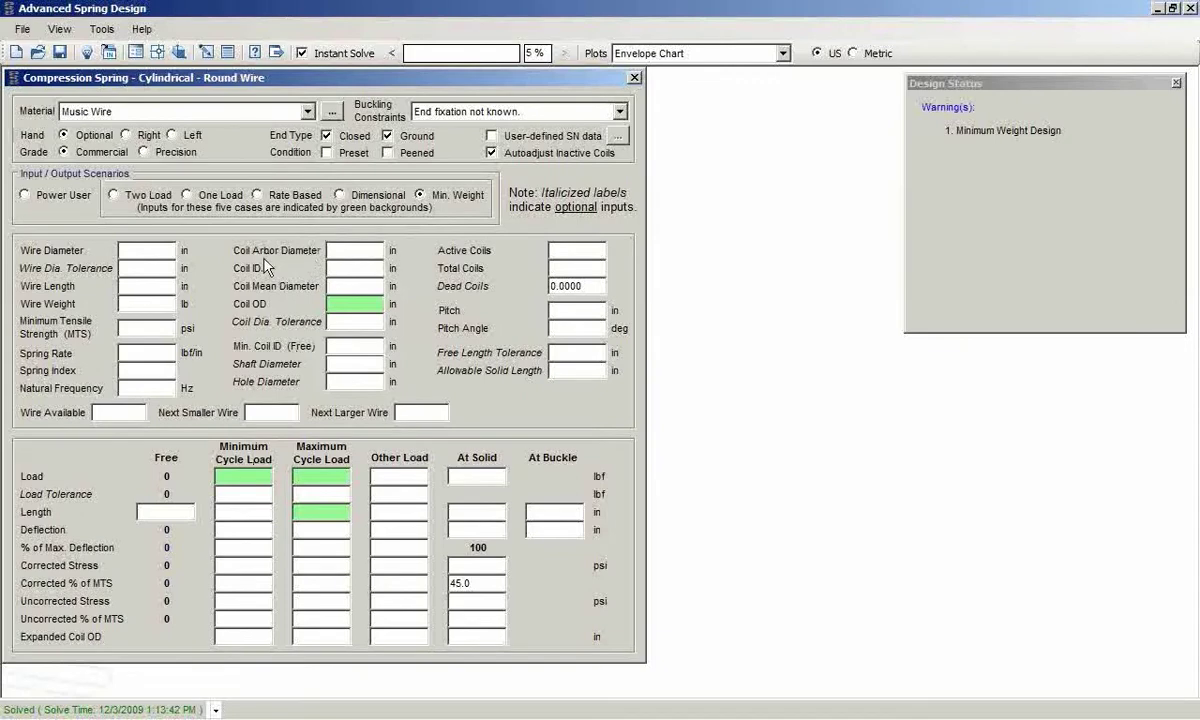
{"action": "left_click", "coordinate": [349, 306]}
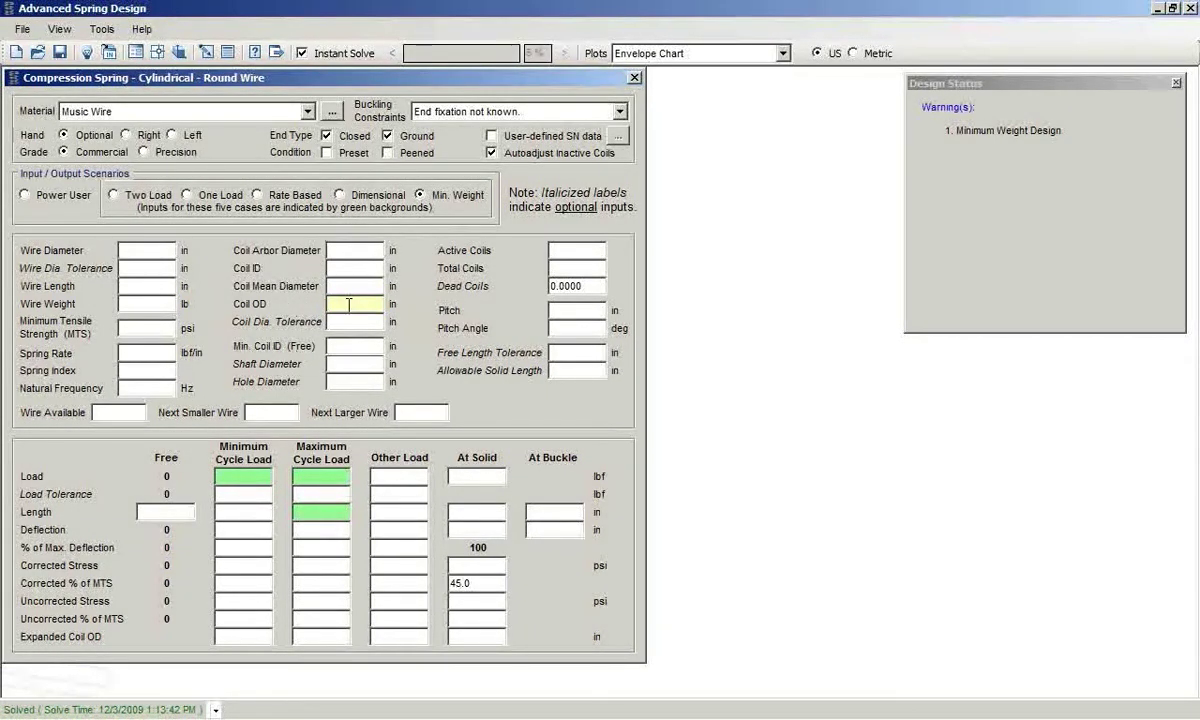
- Solve for 1 in OD, 7 and 30 lbf loads and 0.75 in length, giving 0.0919 in wire
{"action": "type", "text": "1"}
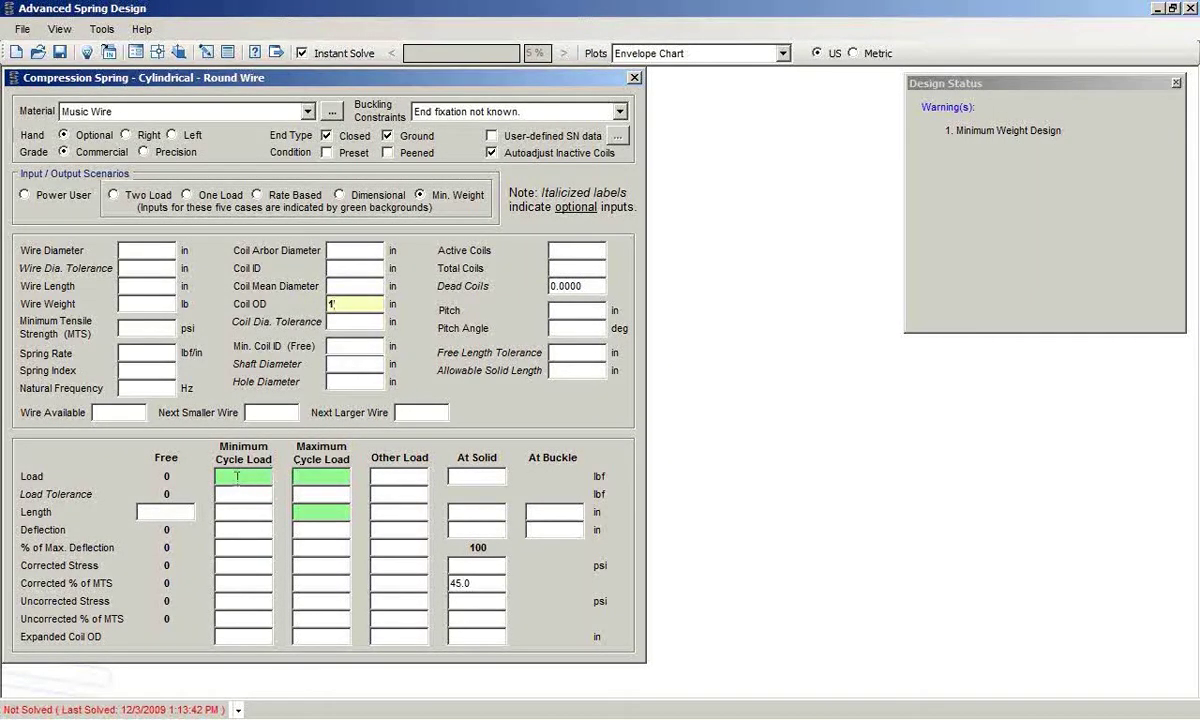
{"action": "key", "text": "Tab"}
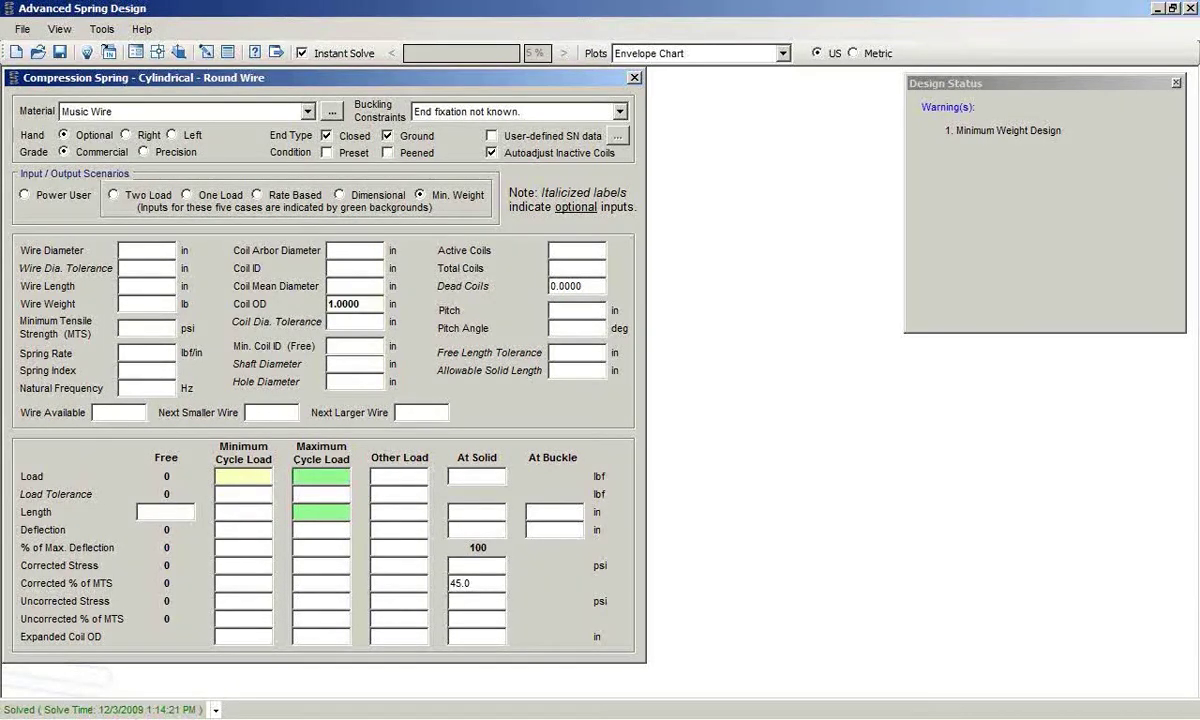
{"action": "type", "text": "7"}
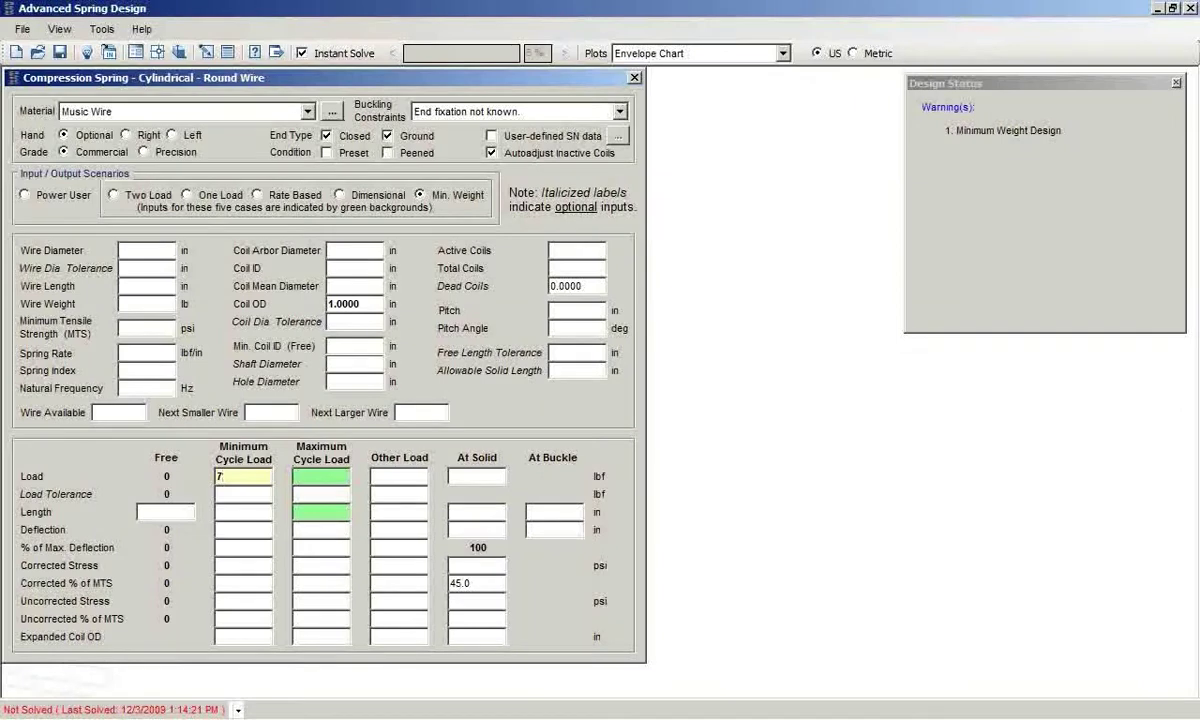
{"action": "key", "text": "Tab"}
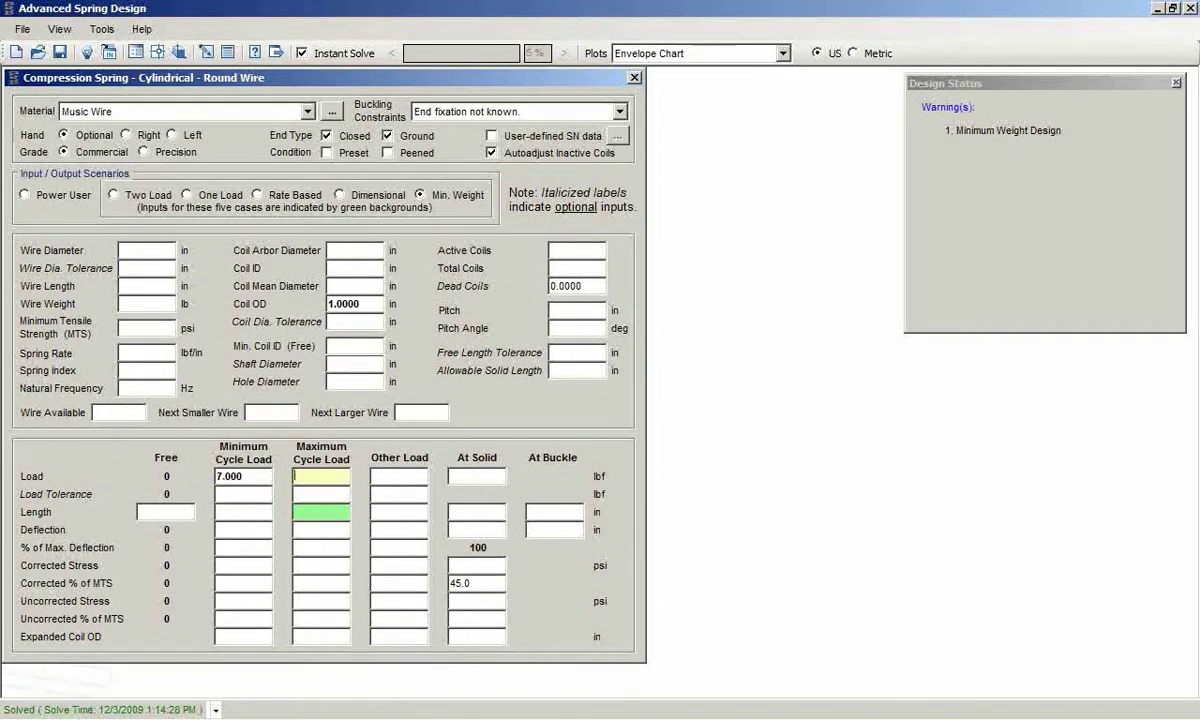
{"action": "type", "text": "30."}
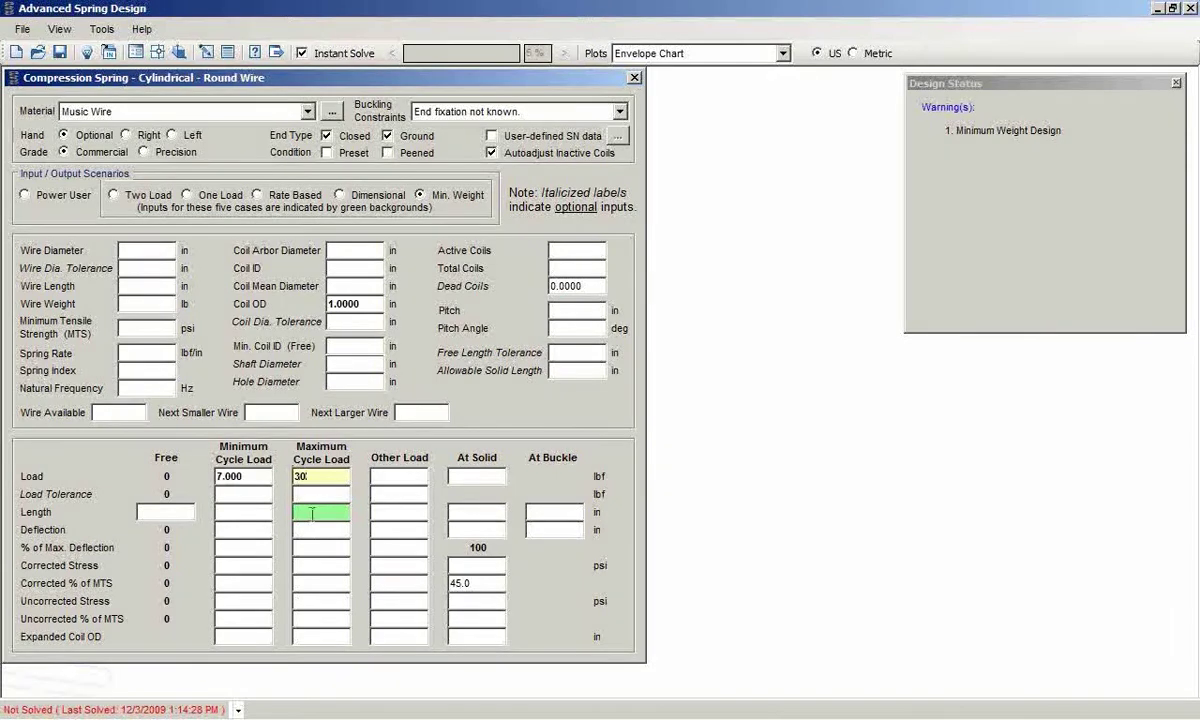
{"action": "left_click", "coordinate": [312, 513]}
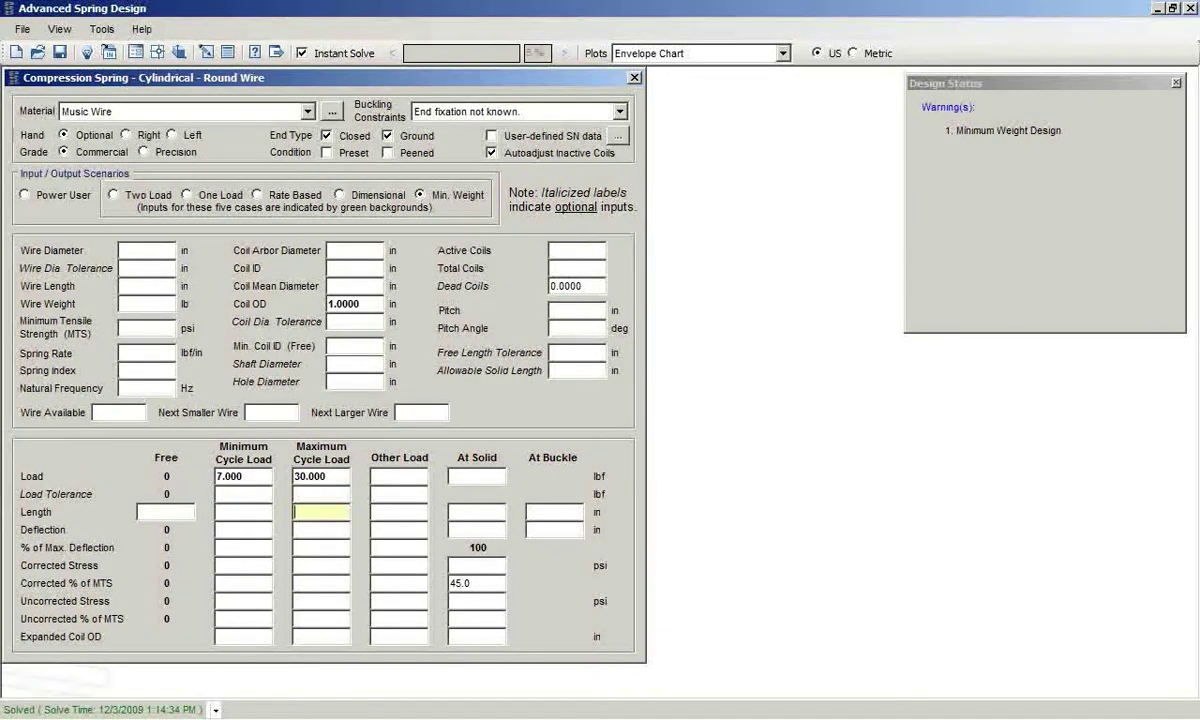
{"action": "type", "text": ".75"}
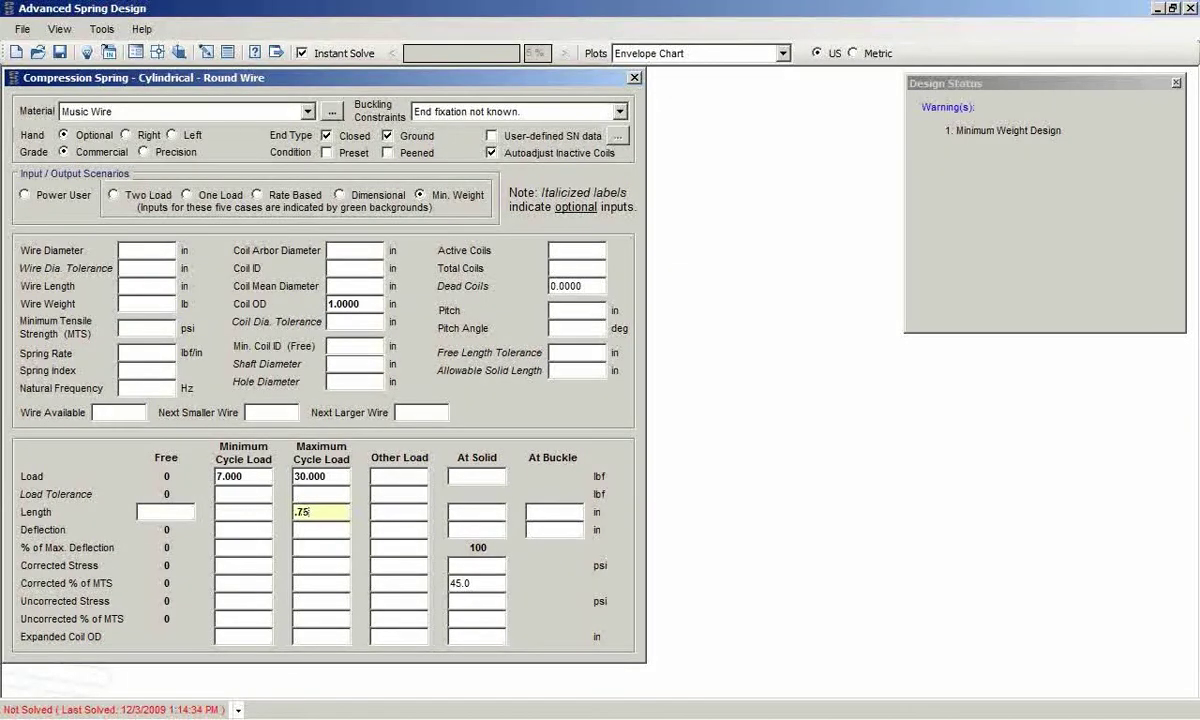
{"action": "key", "text": "Return"}
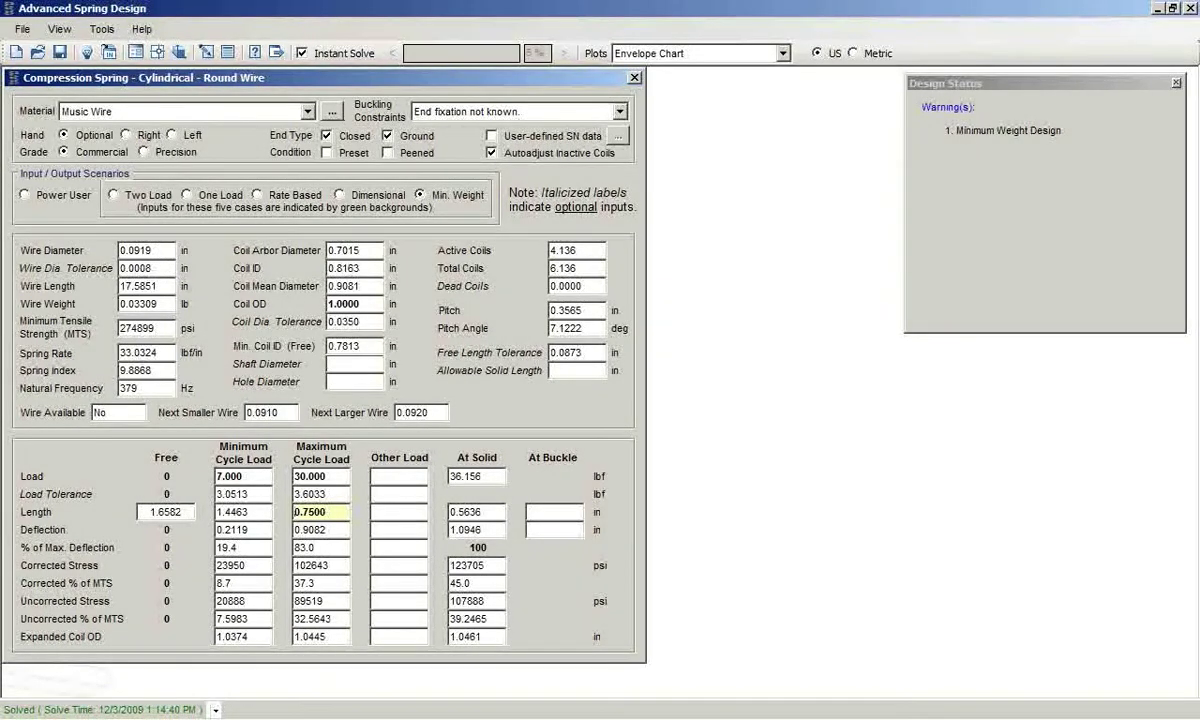
{"action": "double_click", "coordinate": [145, 250]}
- Fix wire diameter at 0.0900 in and clear coil OD, re-solving to 0.9421 in OD
{"action": "type", "text": ".0"}
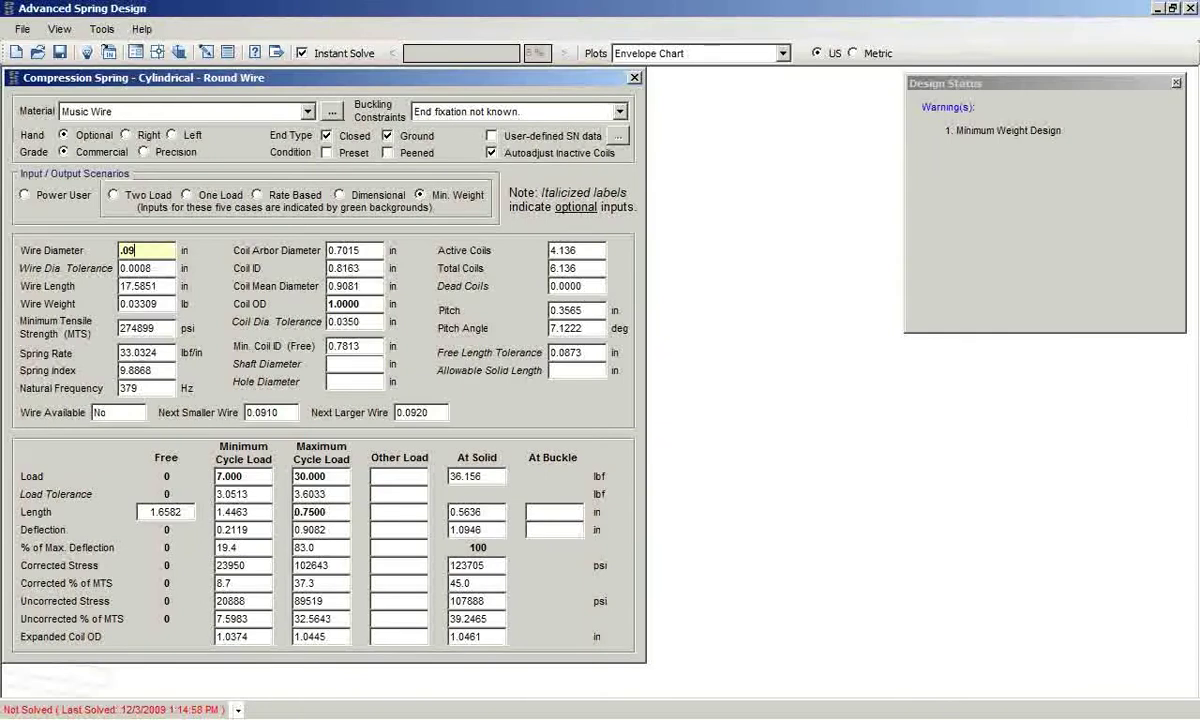
{"action": "left_click", "coordinate": [365, 303]}
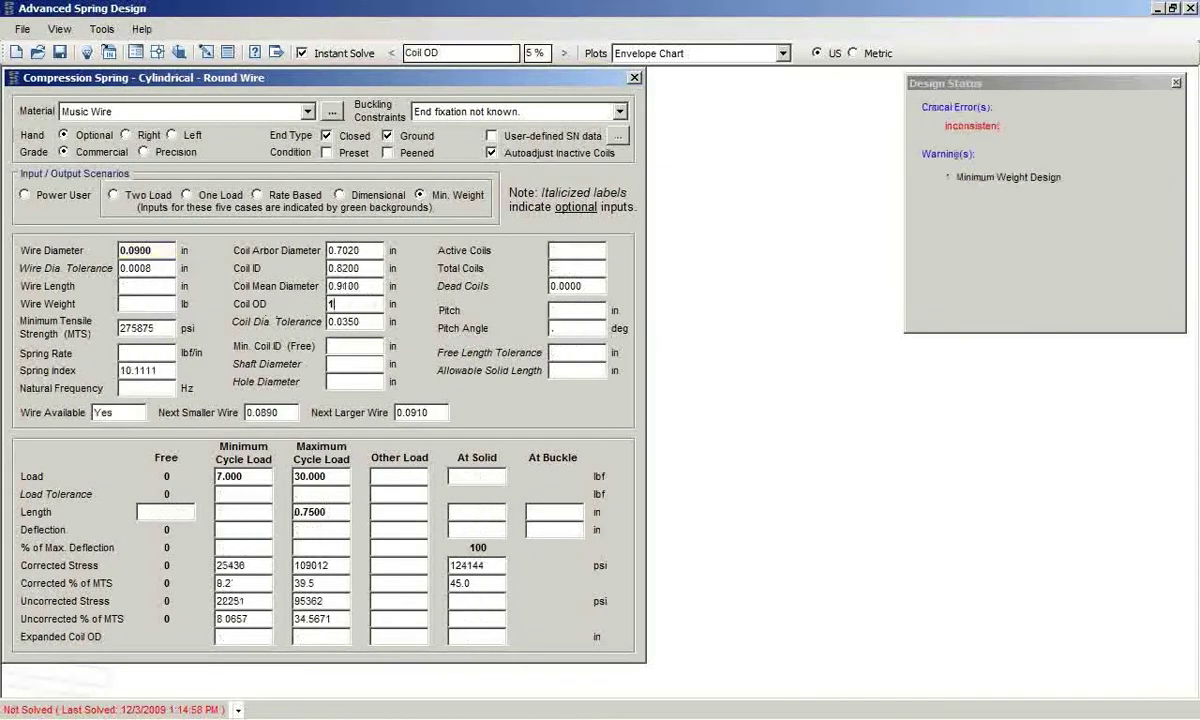
{"action": "key", "text": "BackSpace"}
{"action": "left_click", "coordinate": [372, 321]}
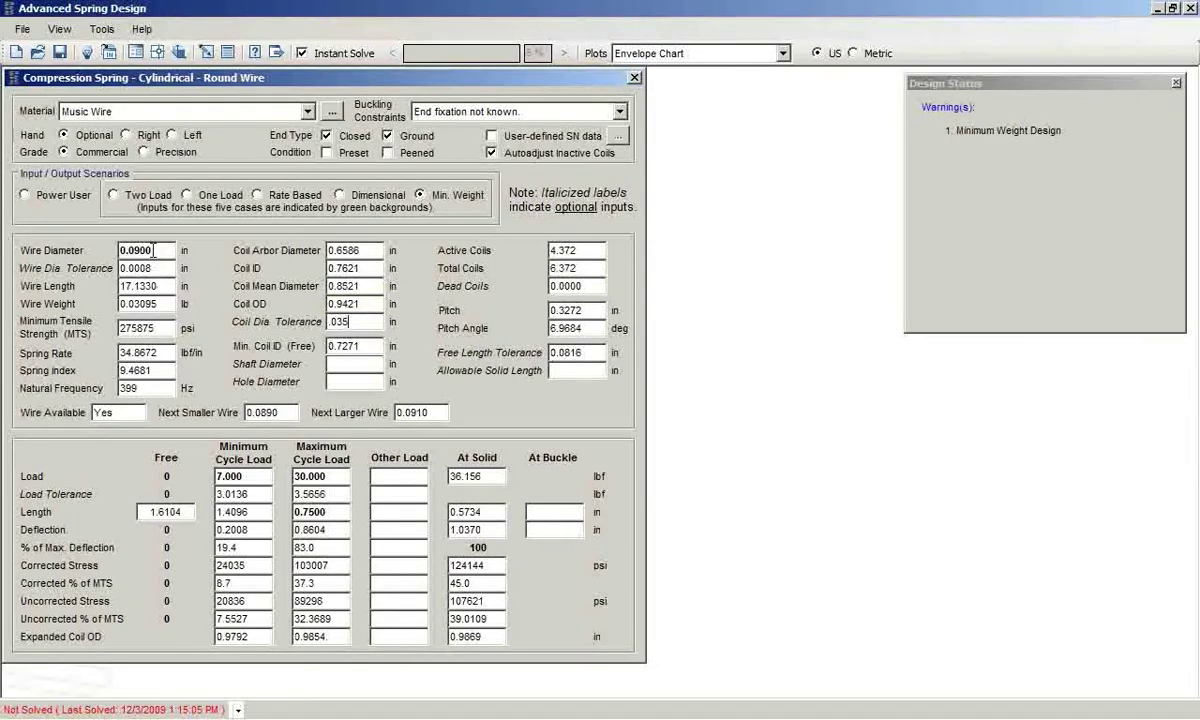